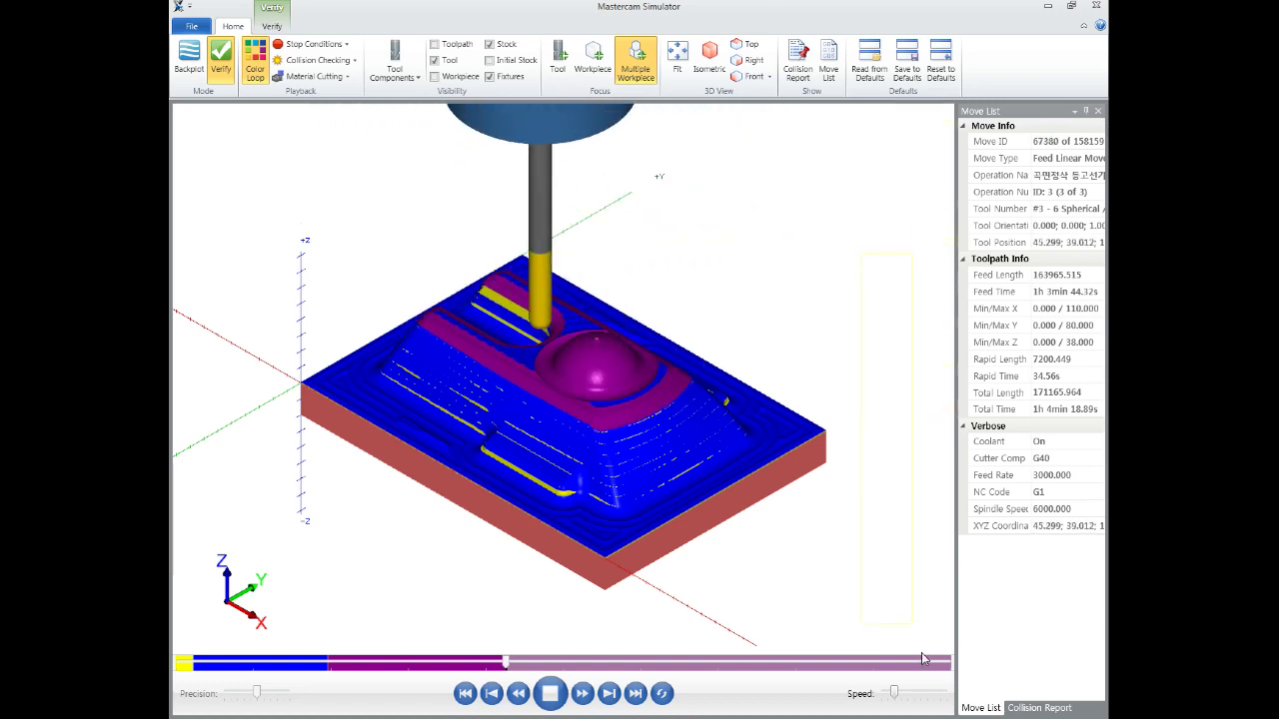
# Nudge the Speed slider right twice so operation 3 plays back faster.
pyautogui.click(919, 695)
pyautogui.click(919, 697)
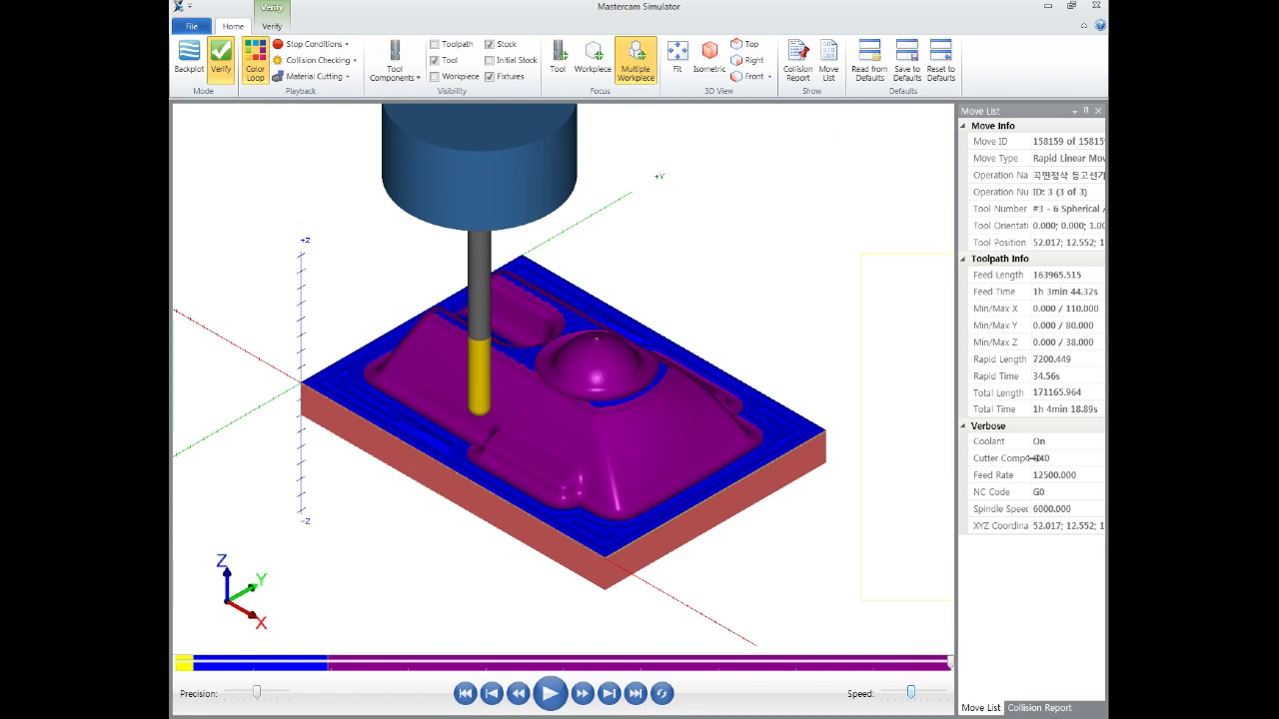
# Zoom in on the finished part, then fit the whole part back in view.
pyautogui.scroll(2, 626, 341)
pyautogui.scroll(3, 602, 321)
pyautogui.scroll(3, 484, 329)
pyautogui.click(675, 57)
# Orbit the part to an oblique top view, refit it, and close the simulator.
pyautogui.moveTo(553, 177)
pyautogui.mouseDown()
pyautogui.moveTo(528, 337)
pyautogui.moveTo(523, 305)
pyautogui.moveTo(545, 269)
pyautogui.mouseUp()
pyautogui.scroll(5, 536, 293)
pyautogui.scroll(-5, 550, 328)
pyautogui.moveTo(551, 327); pyautogui.dragTo(596, 351)
pyautogui.scroll(3, 600, 360)
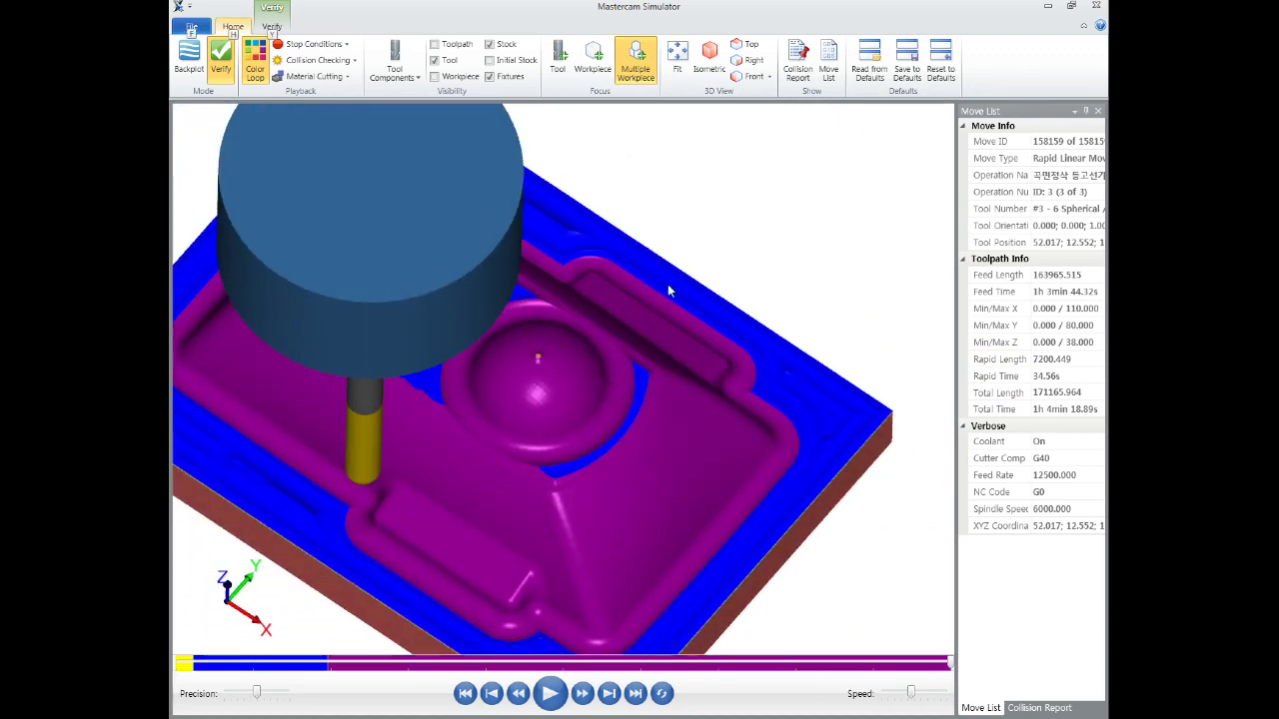
pyautogui.click(677, 57)
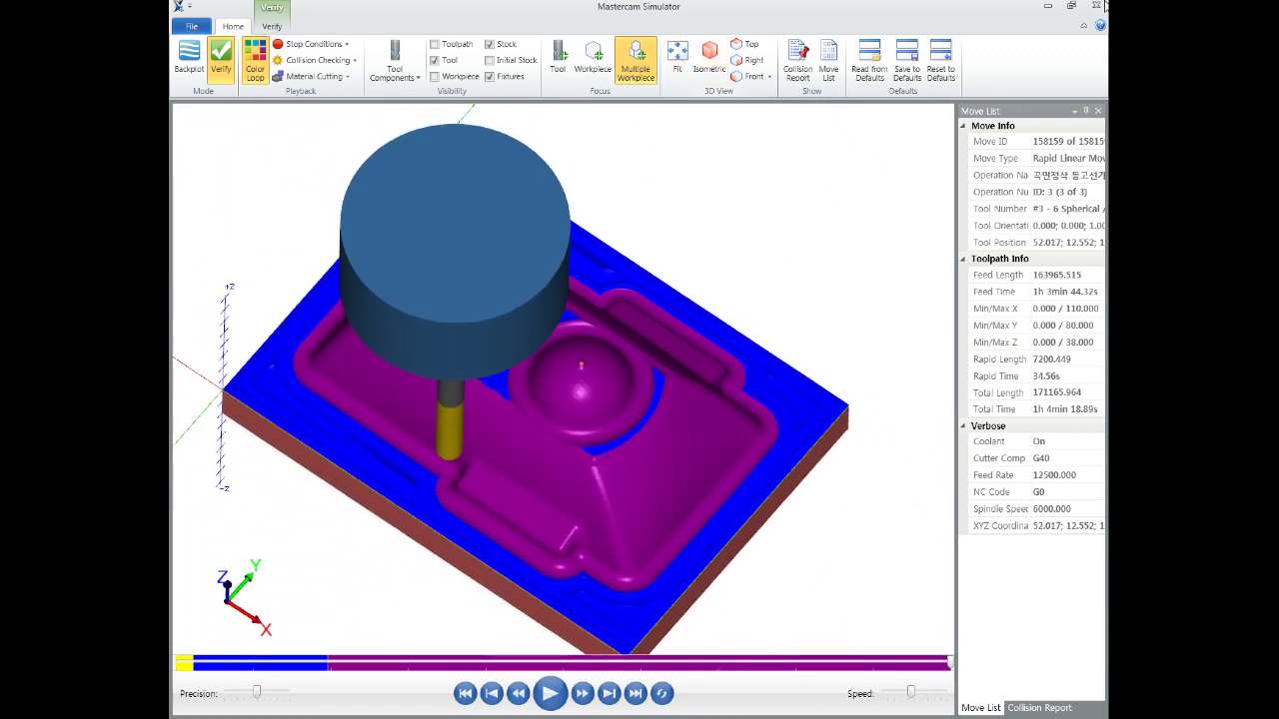
pyautogui.click(1096, 5)
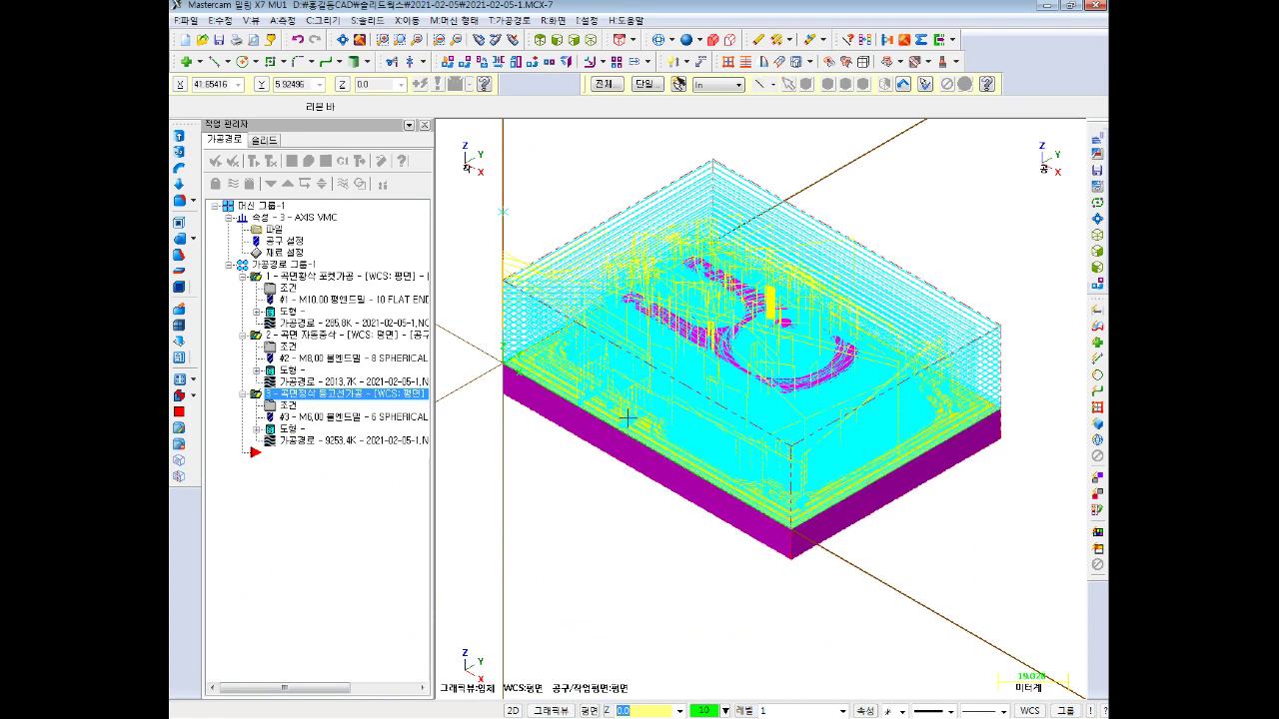
# Toggle the operations' display off so only the magenta solid is shown.
pyautogui.scroll(-1, 632, 361)
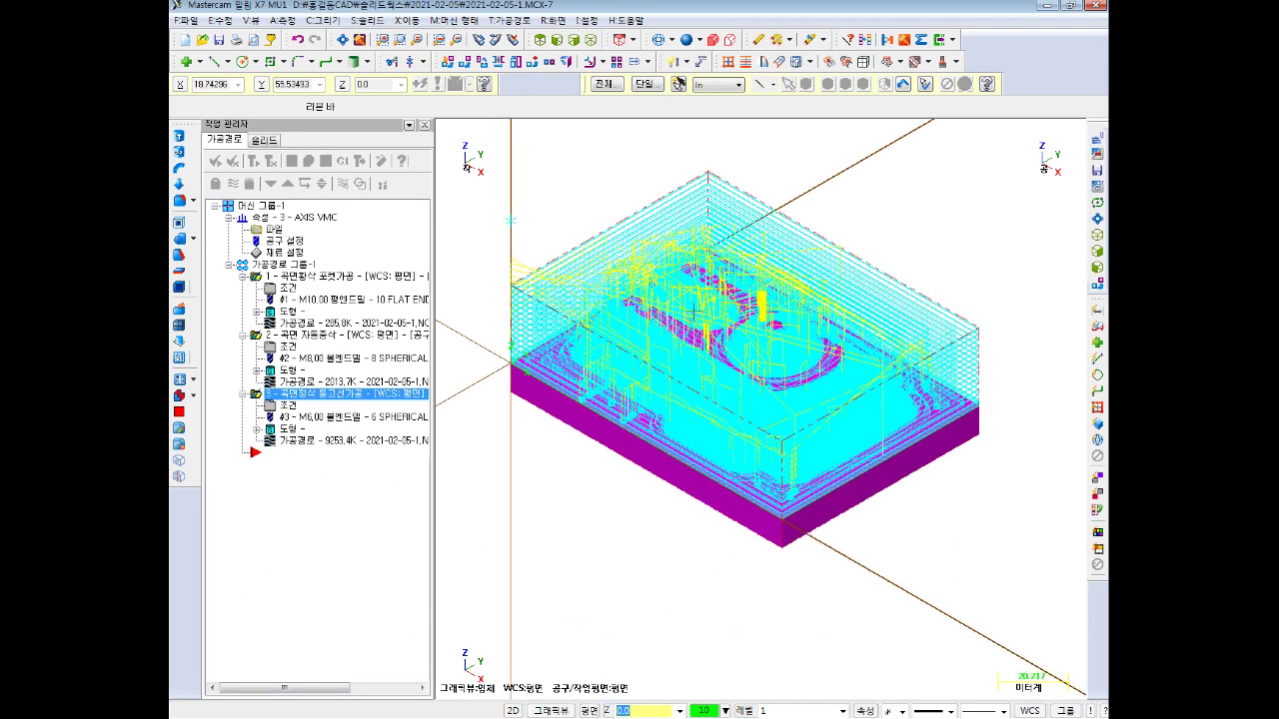
pyautogui.scroll(2, 692, 312)
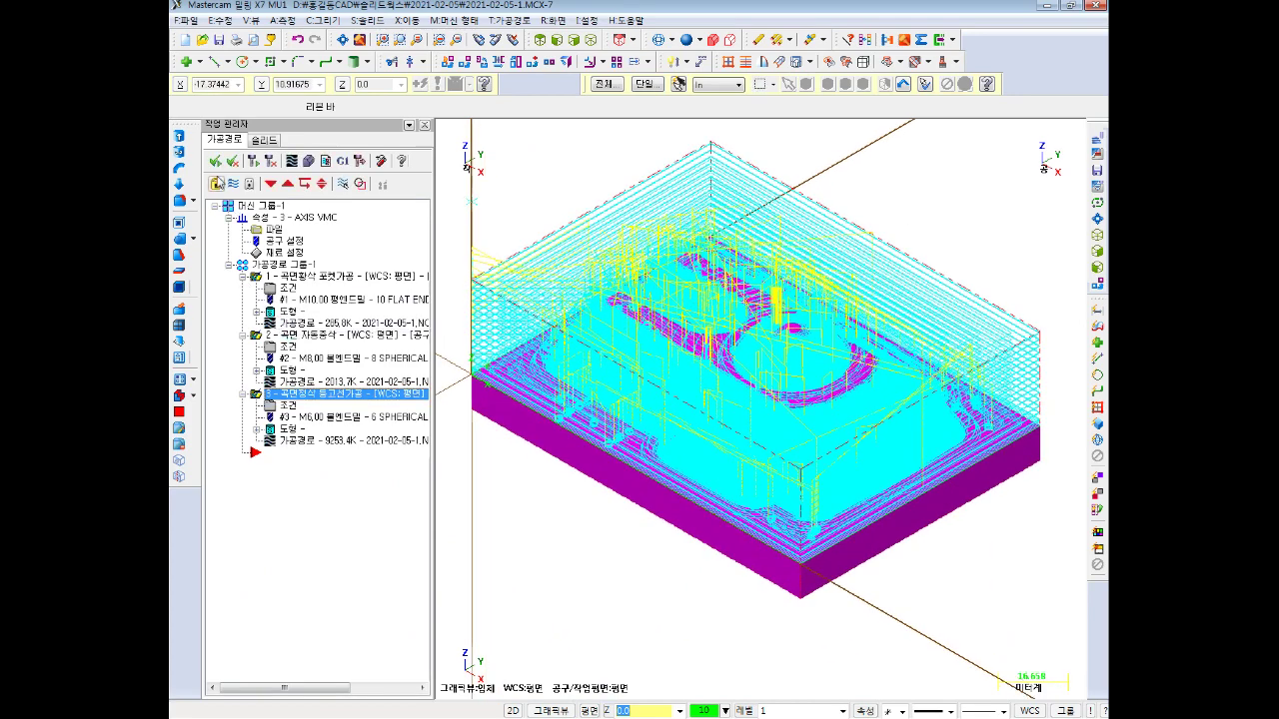
pyautogui.click(235, 185)
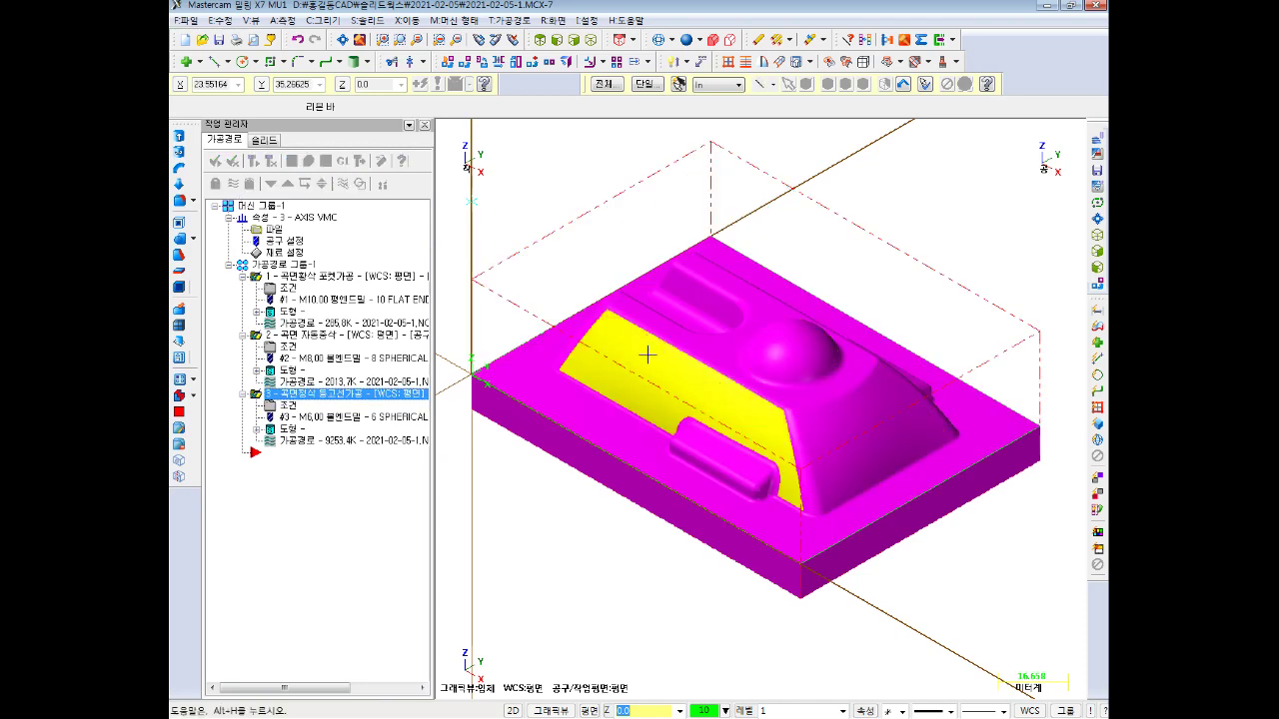
# Bring up the context menu for the toolpath group.
pyautogui.scroll(-1, 648, 355)
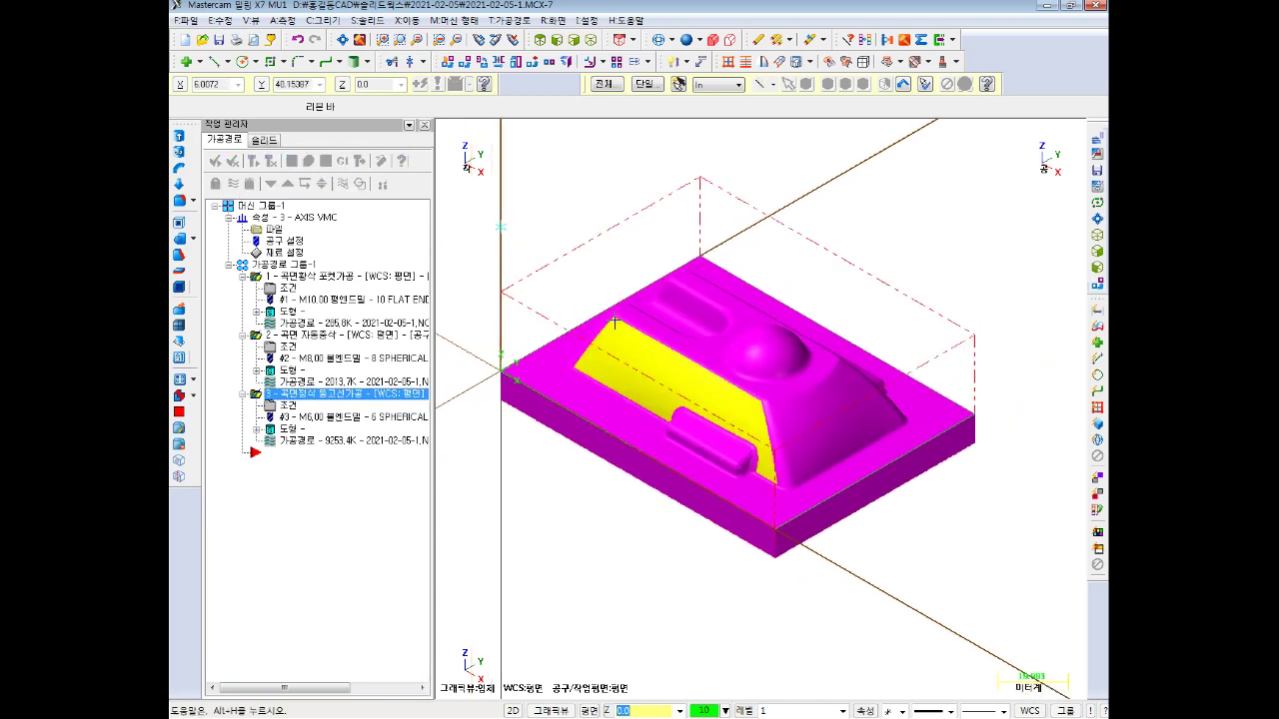
pyautogui.scroll(-1, 640, 345)
pyautogui.scroll(1, 635, 341)
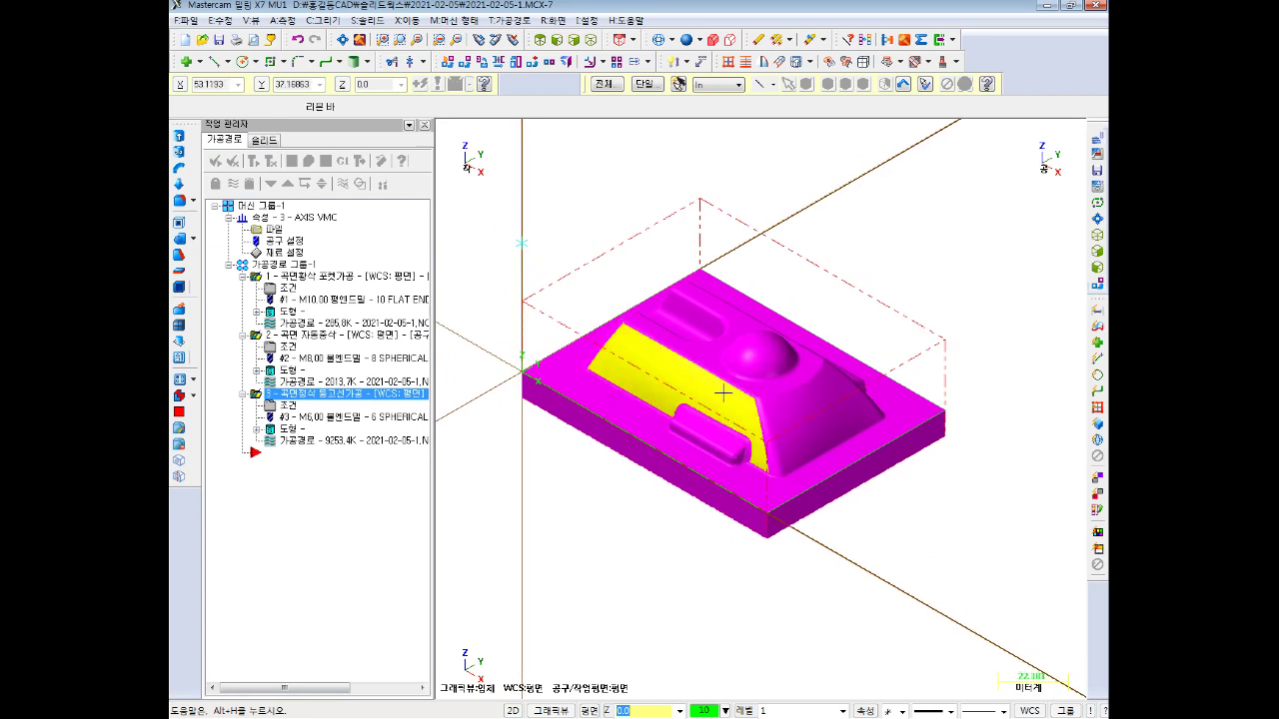
pyautogui.scroll(1, 600, 356)
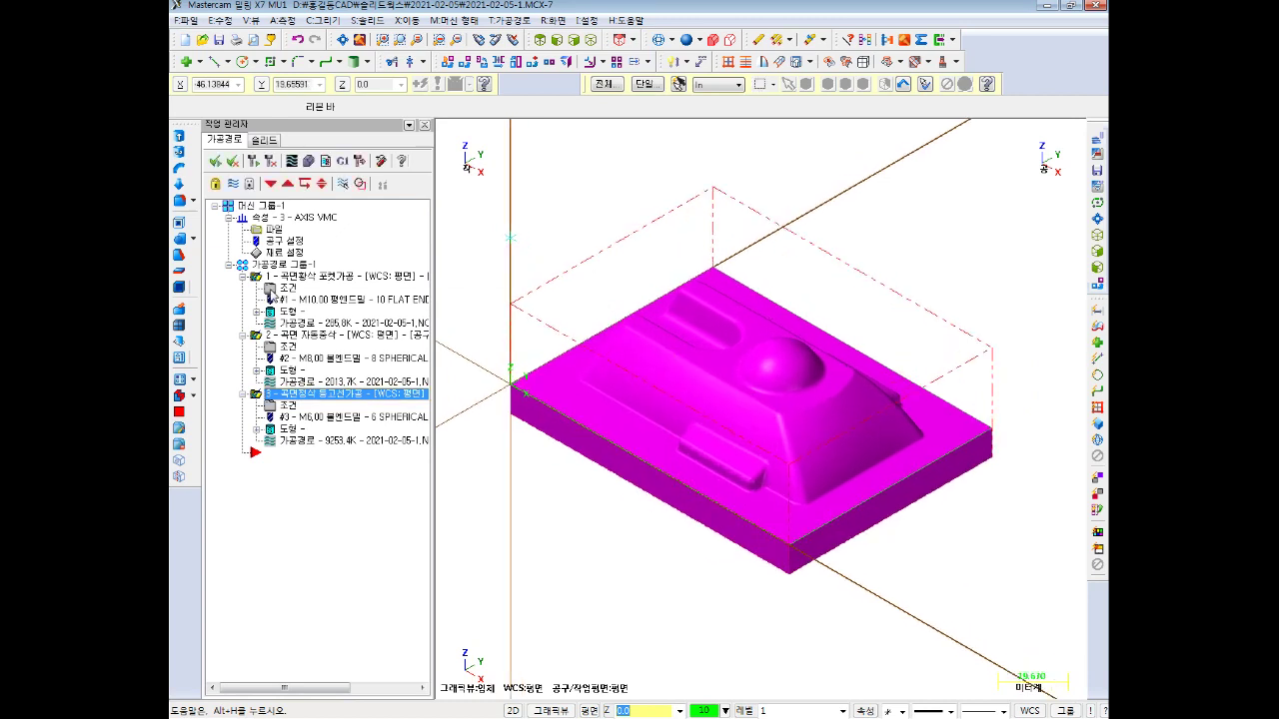
pyautogui.rightClick(285, 269)
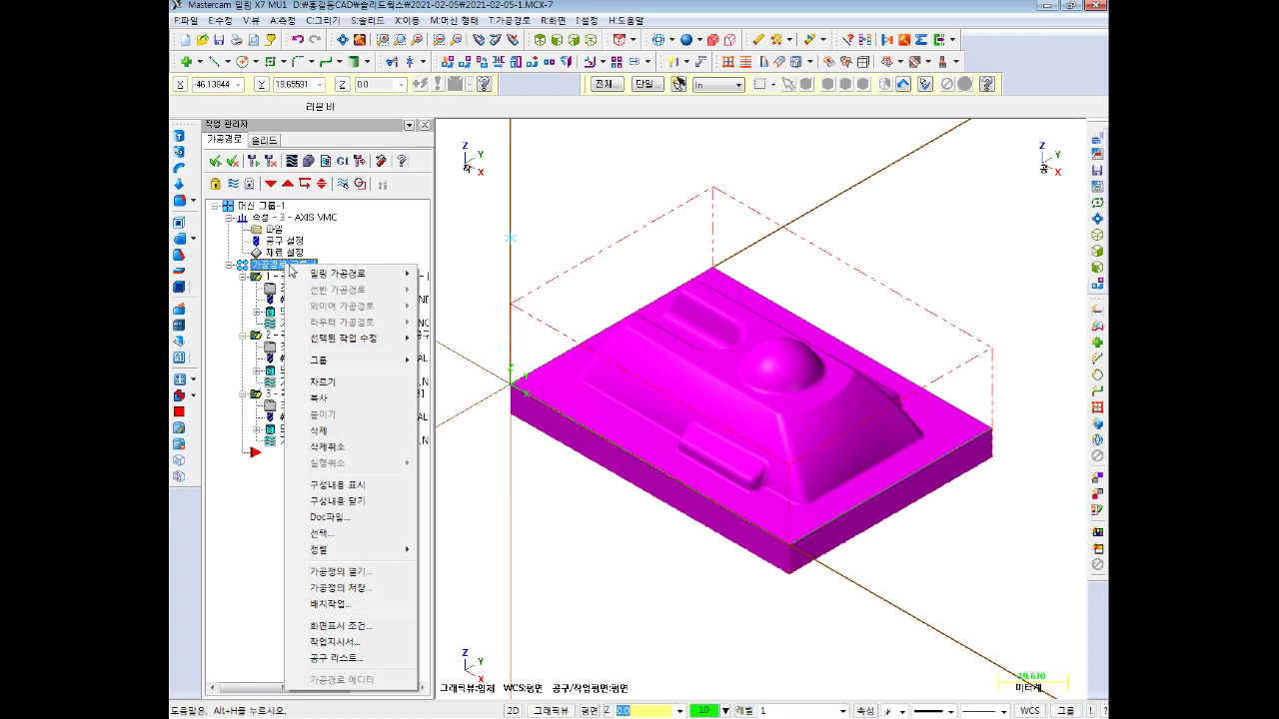
pyautogui.moveTo(340, 273)
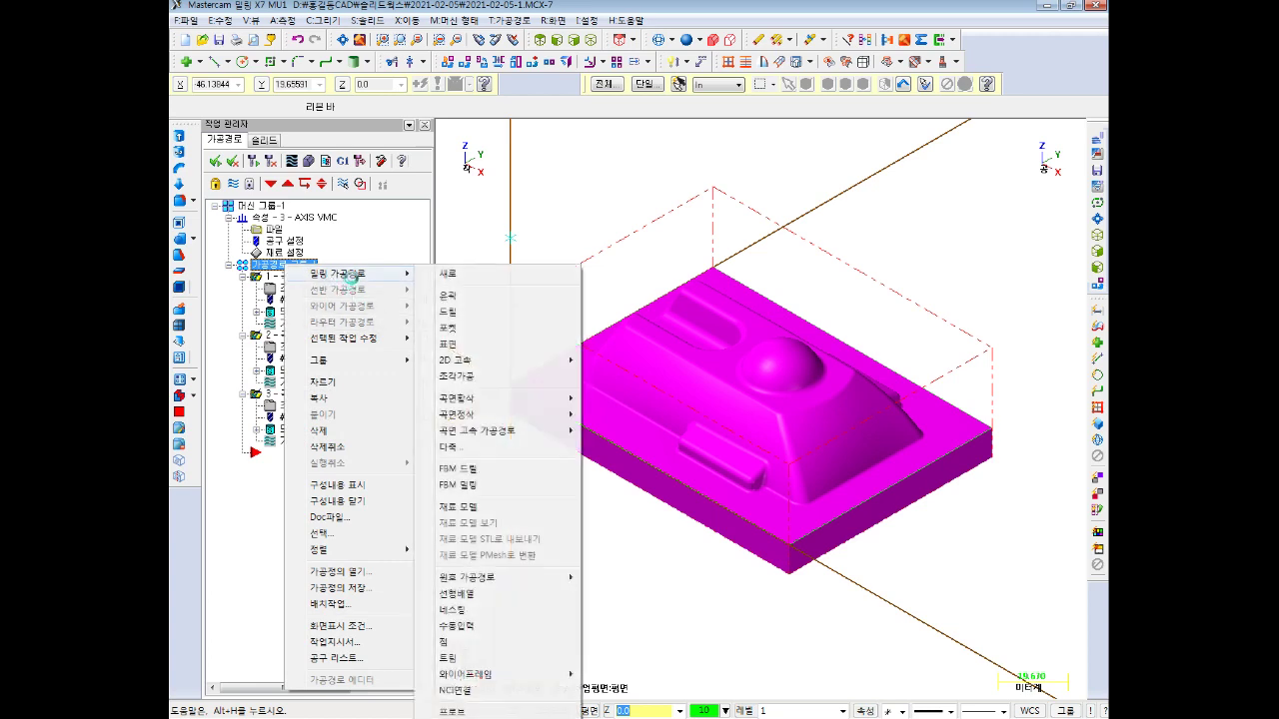
pyautogui.moveTo(458, 414)
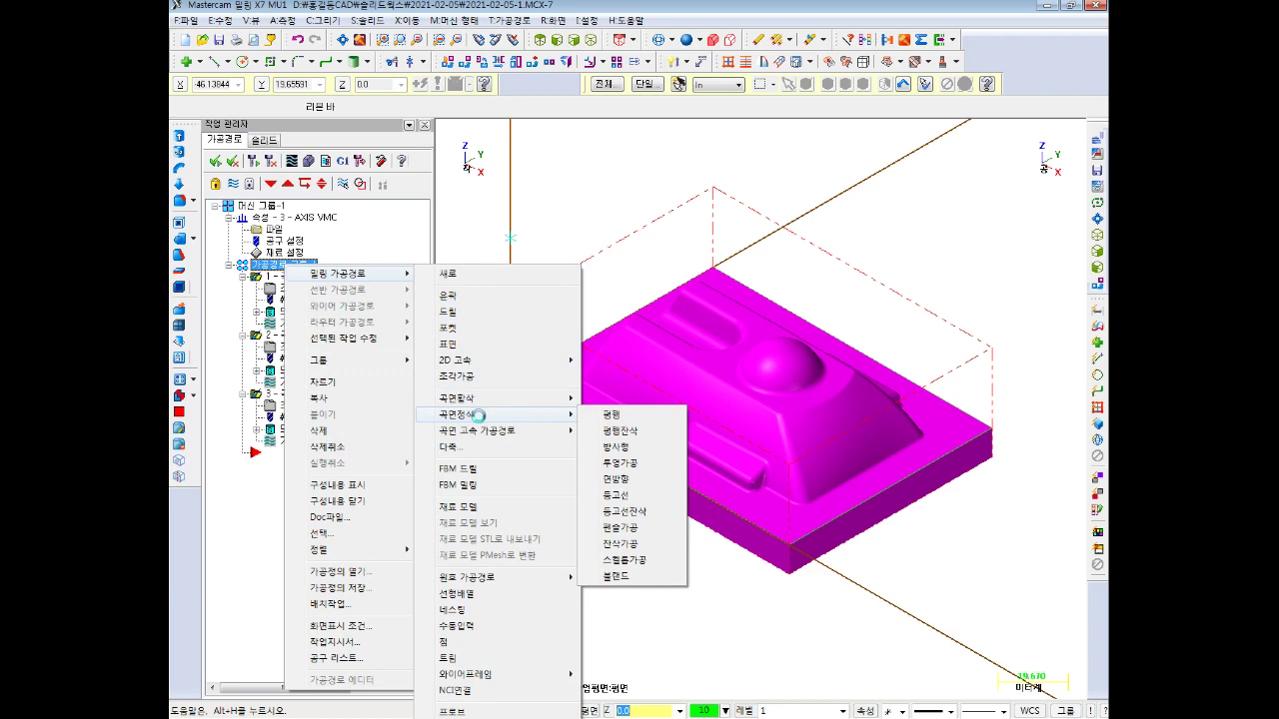
# Start a new scallop surface finish toolpath from the toolpath group's menu.
pyautogui.rightClick(617, 283)
pyautogui.click(591, 281)
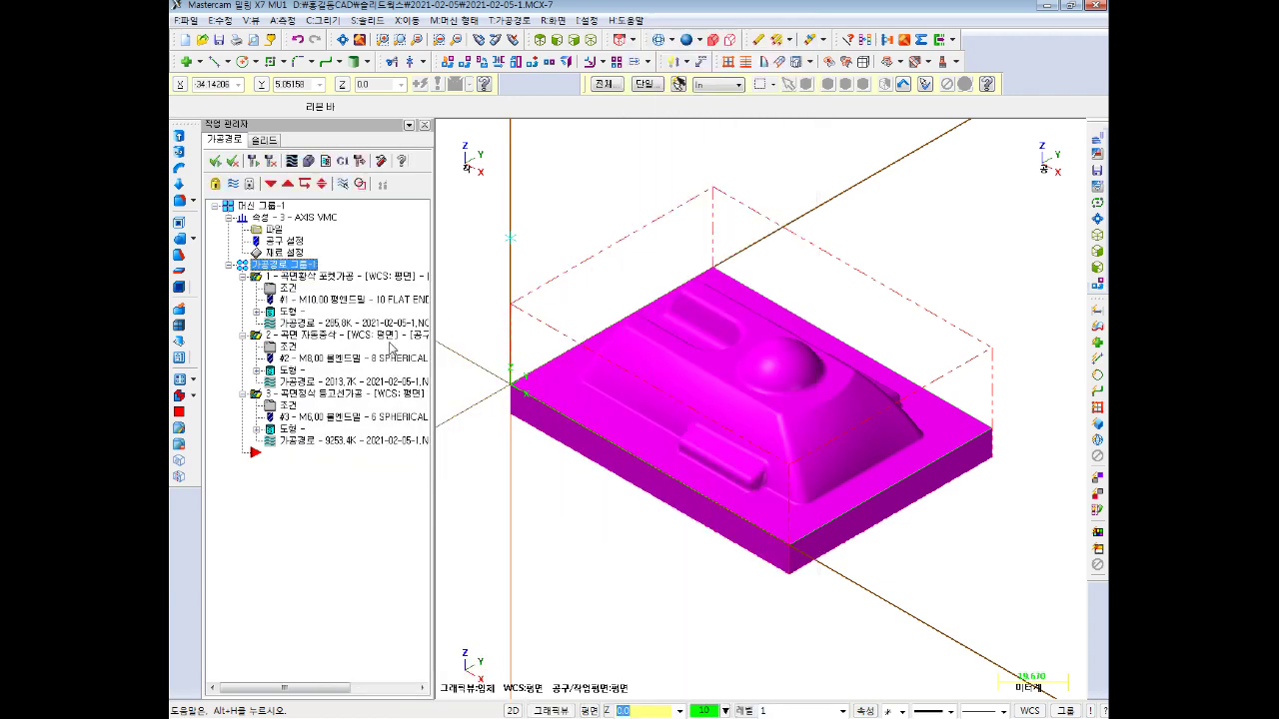
pyautogui.rightClick(290, 265)
pyautogui.moveTo(344, 274)
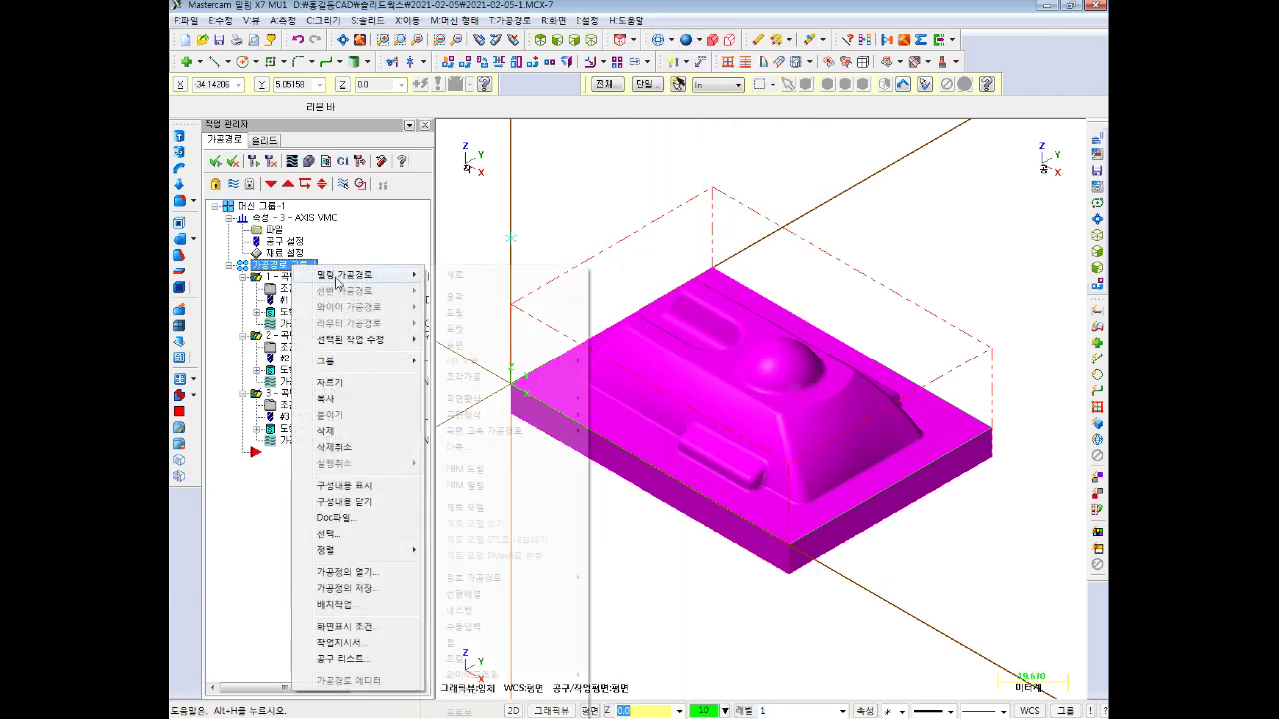
pyautogui.moveTo(500, 415)
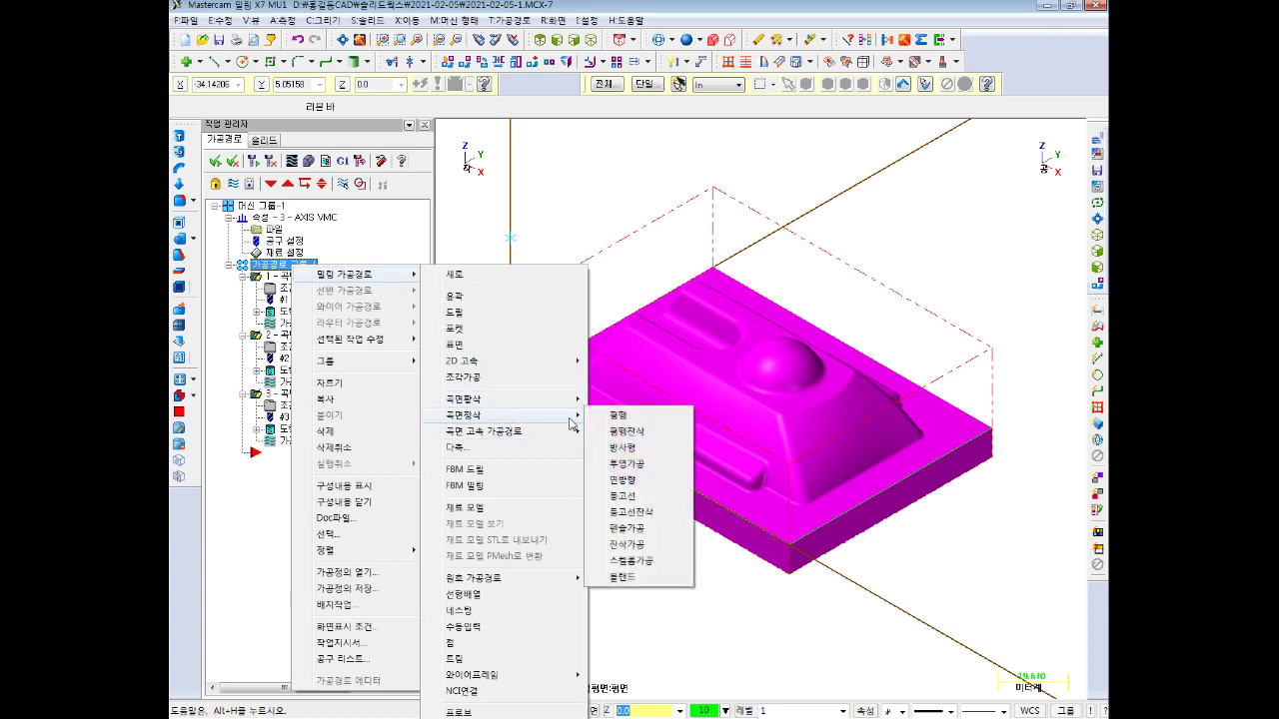
pyautogui.click(632, 512)
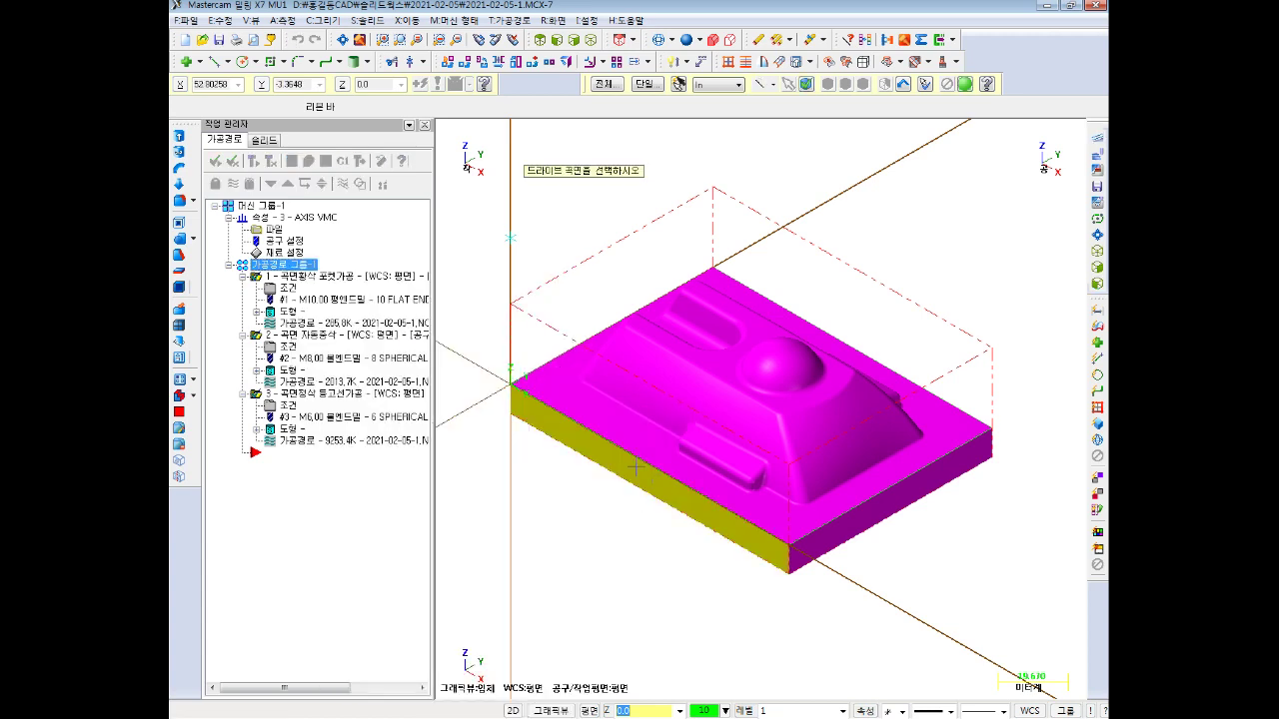
# Choose the whole solid as drive surfaces, its outer edge as boundary, and a corner start point.
pyautogui.click(731, 359)
pyautogui.press('Return')
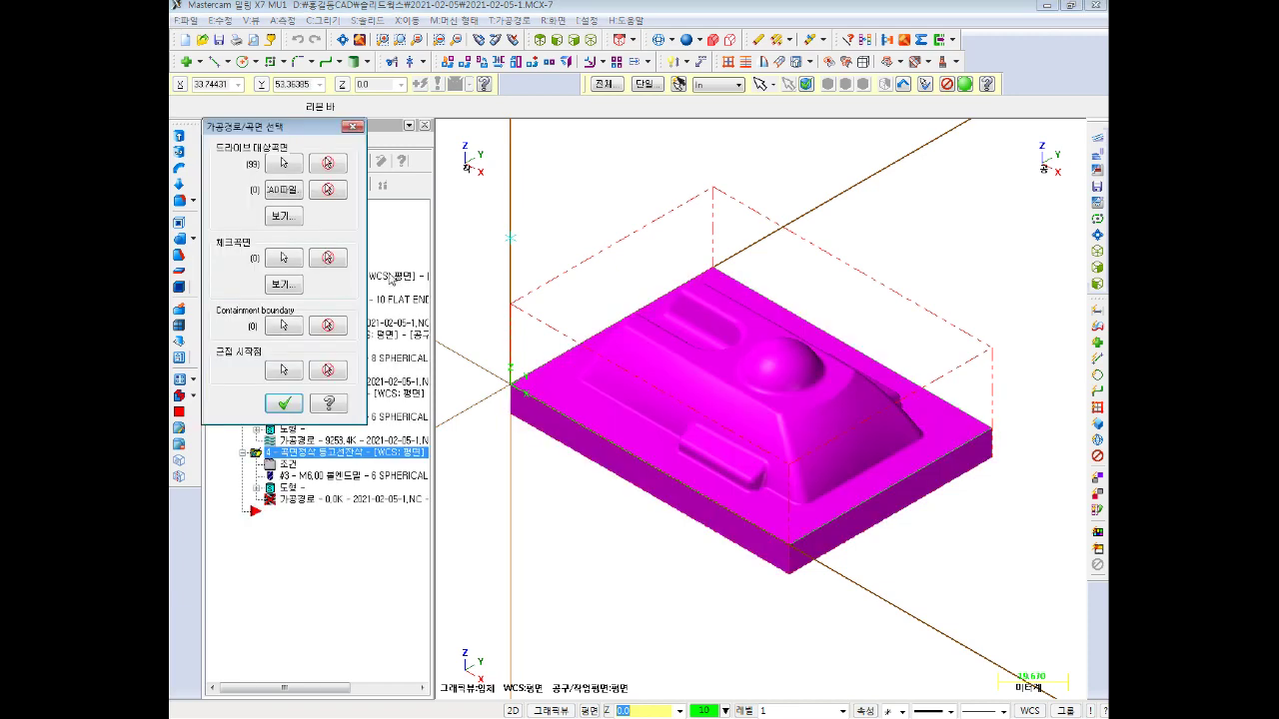
pyautogui.click(284, 326)
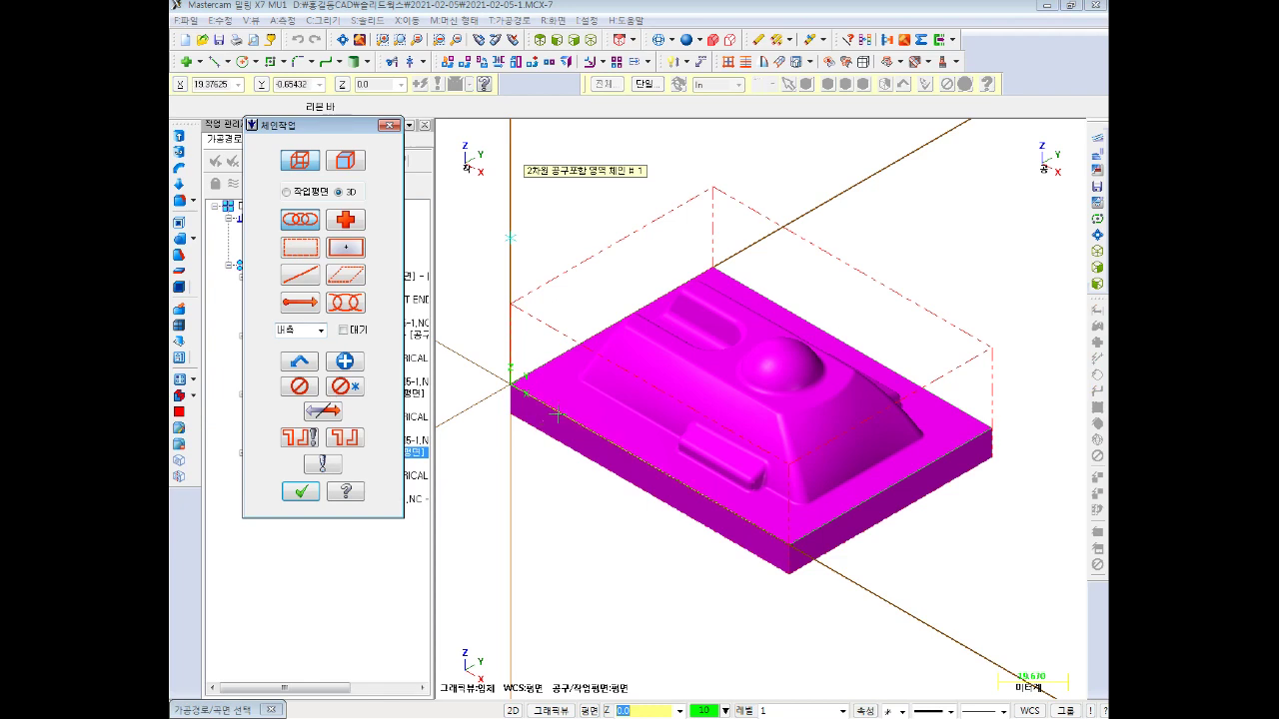
pyautogui.click(557, 413)
pyautogui.click(300, 492)
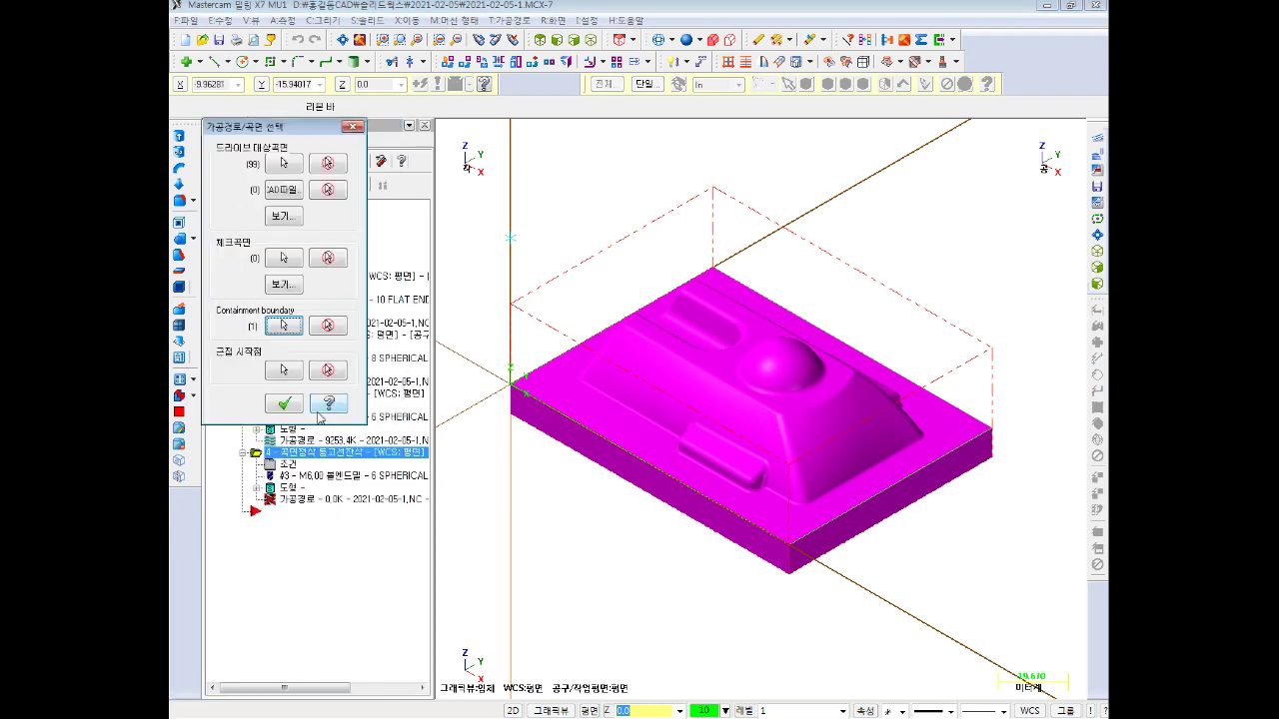
pyautogui.click(284, 370)
pyautogui.click(515, 249)
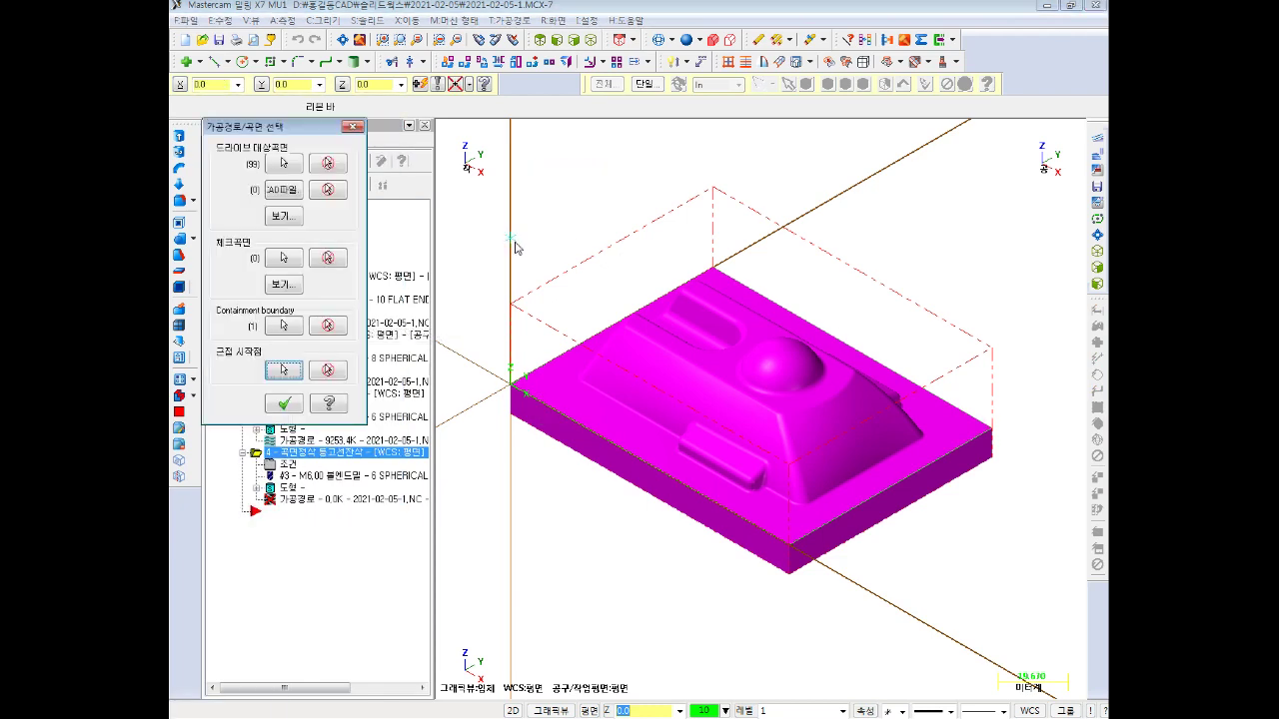
pyautogui.click(284, 405)
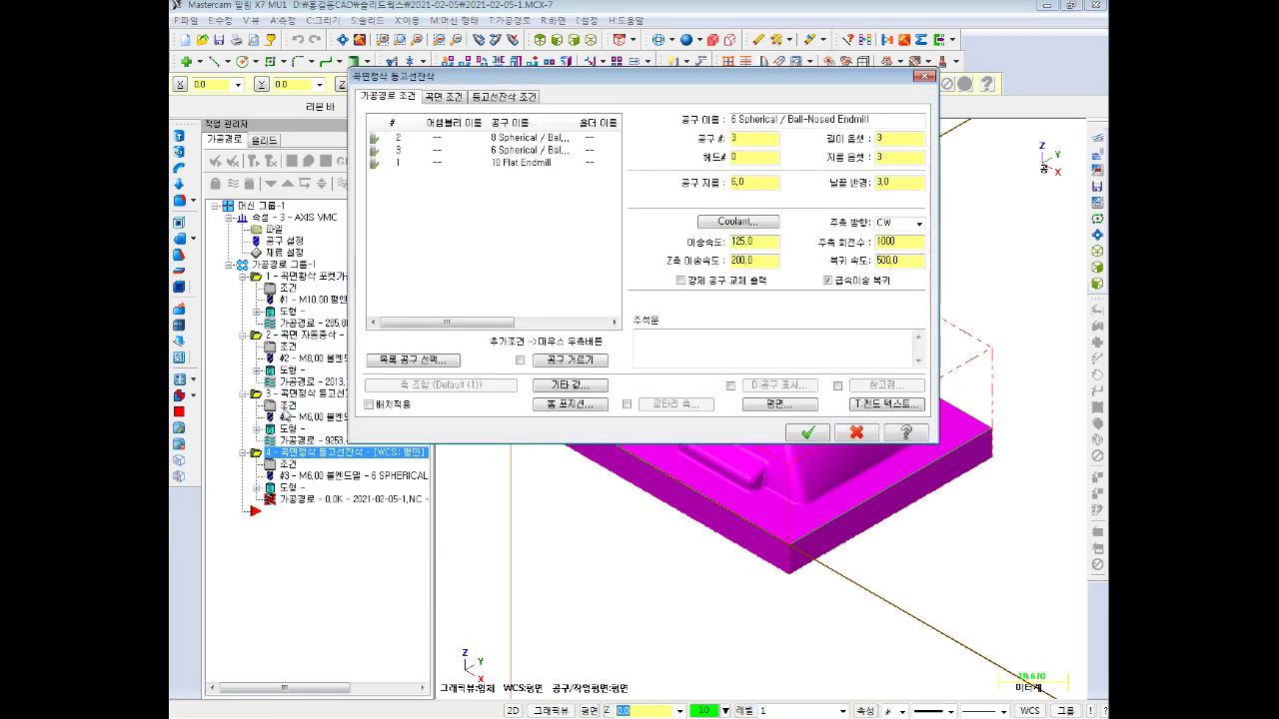
# Create tool 4: a 6 mm diameter, 75 long end mill with a 0.5 corner radius.
pyautogui.rightClick(459, 225)
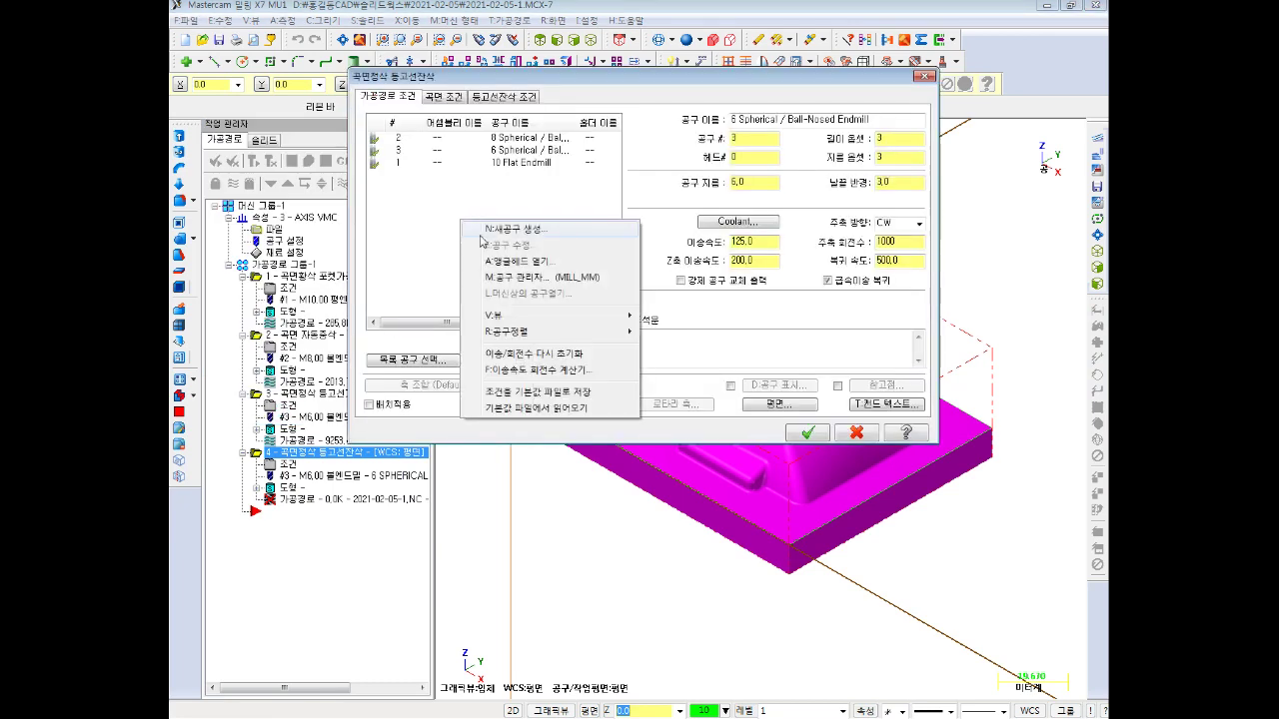
pyautogui.click(499, 232)
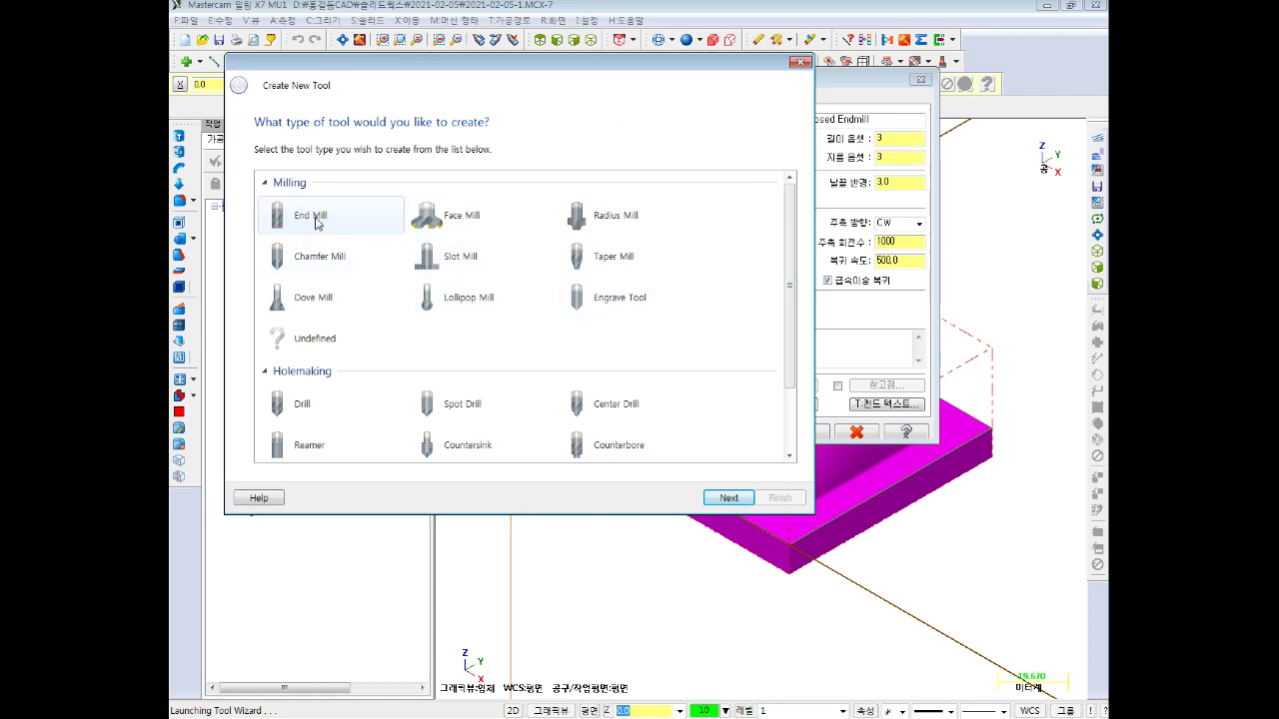
pyautogui.click(363, 232)
pyautogui.click(727, 498)
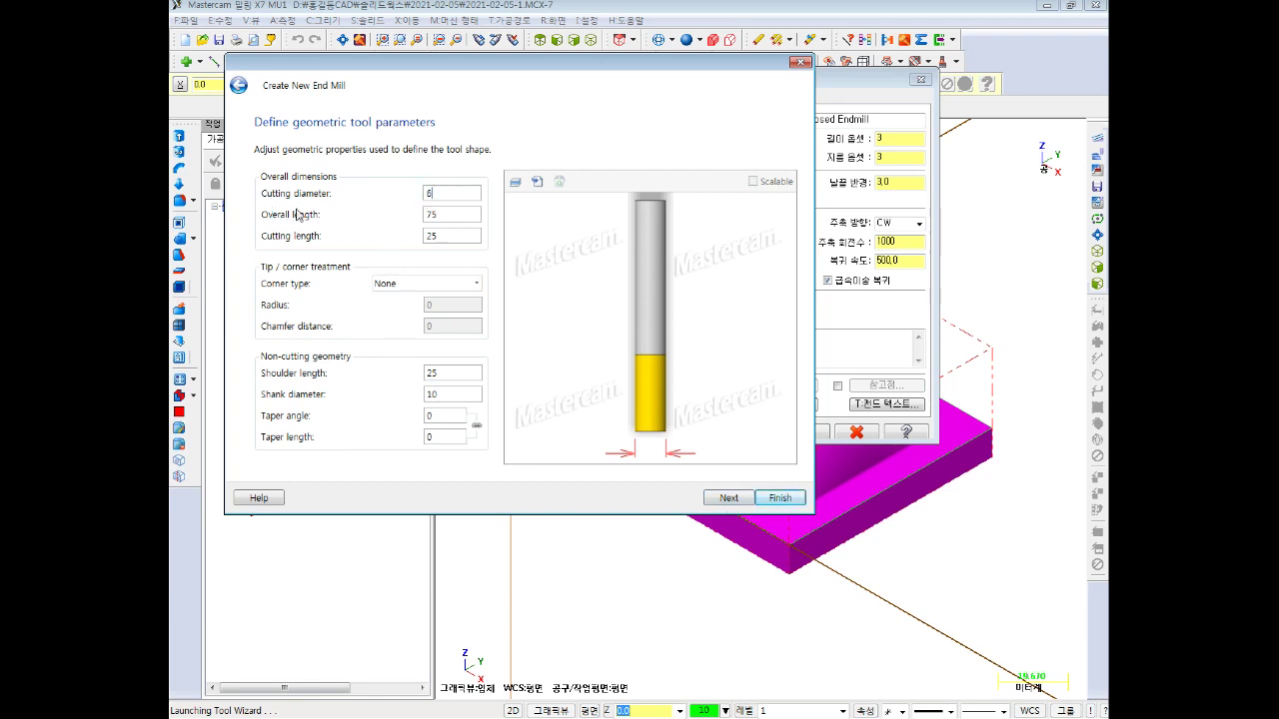
pyautogui.press('Tab')
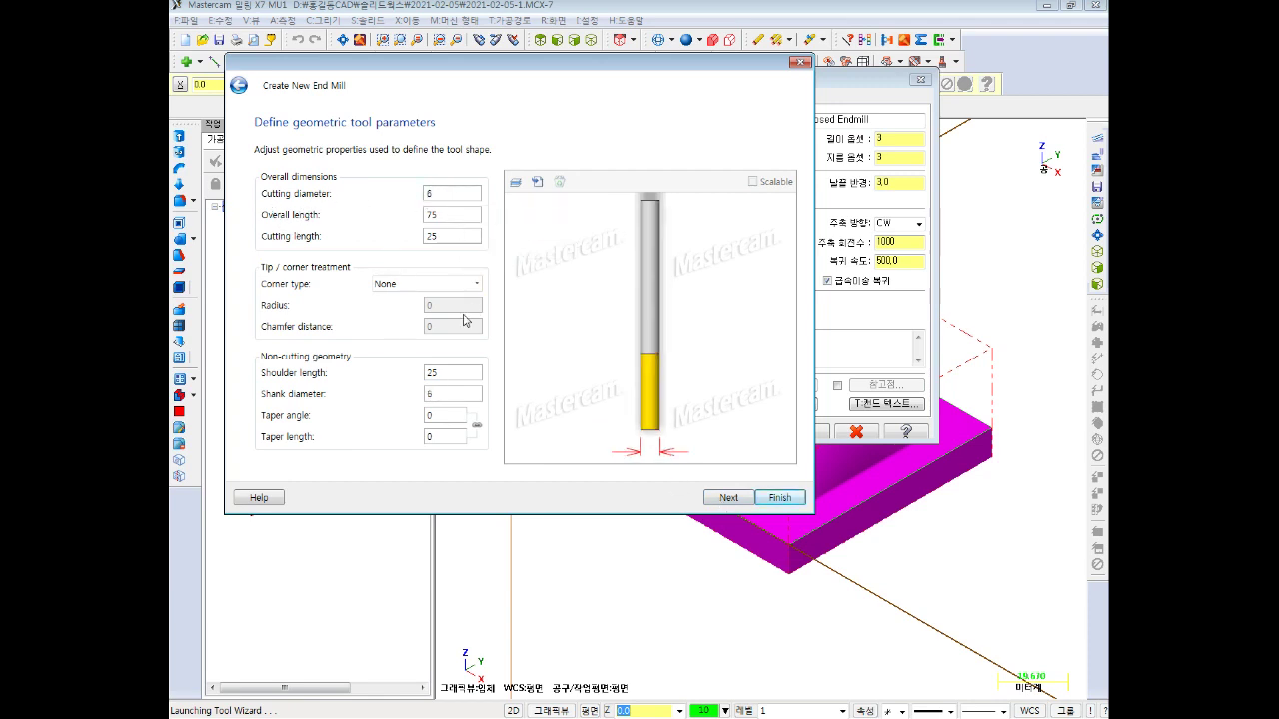
pyautogui.click(406, 288)
pyautogui.write('1.5')
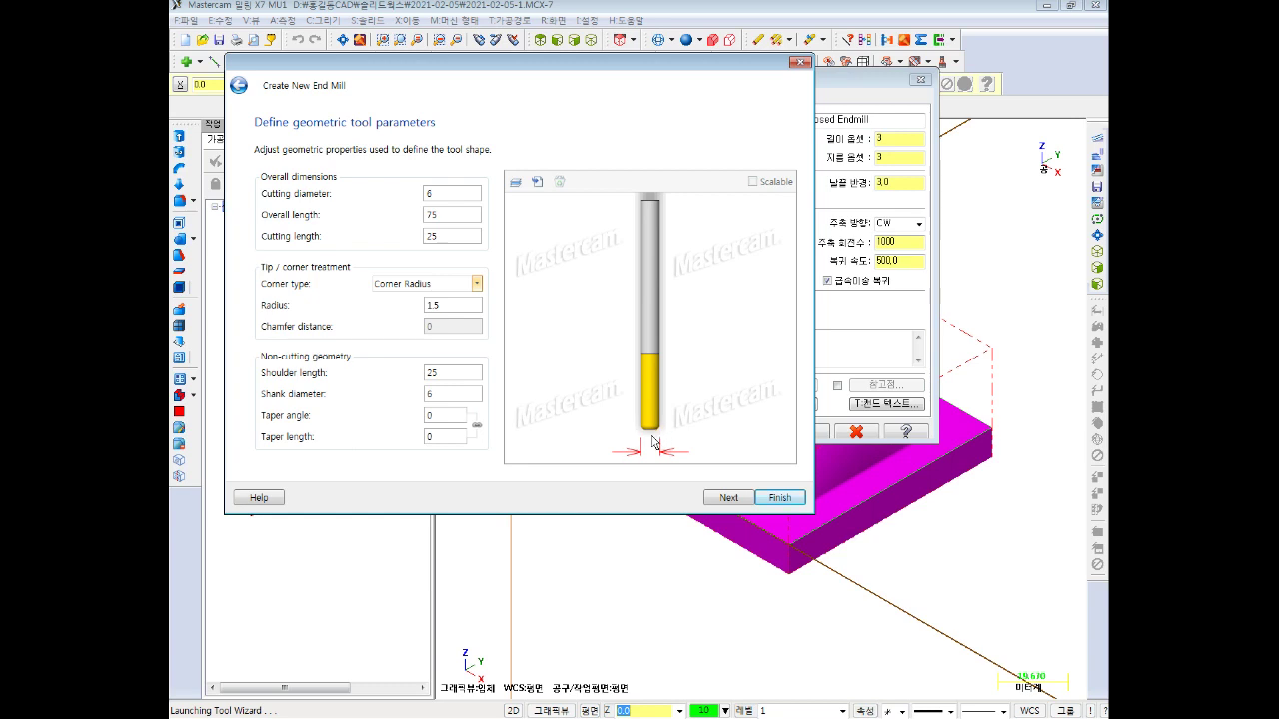
pyautogui.press('Tab')
pyautogui.write('0.5')
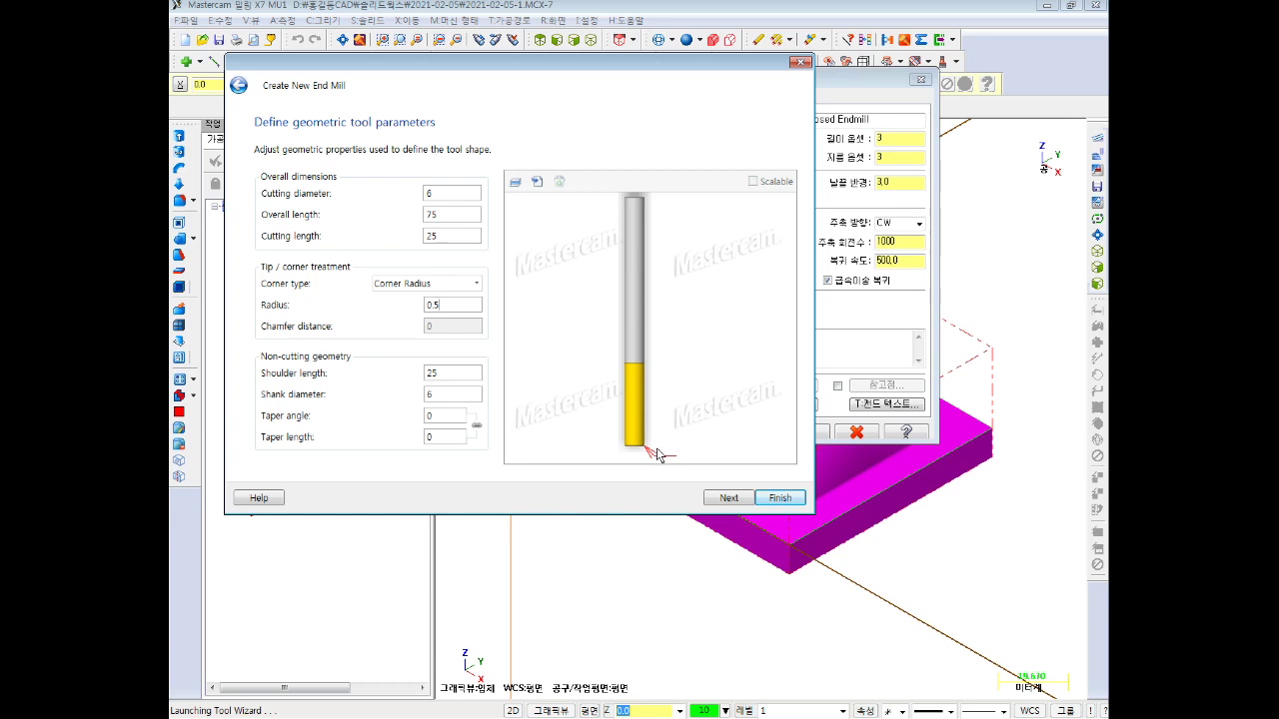
pyautogui.click(780, 498)
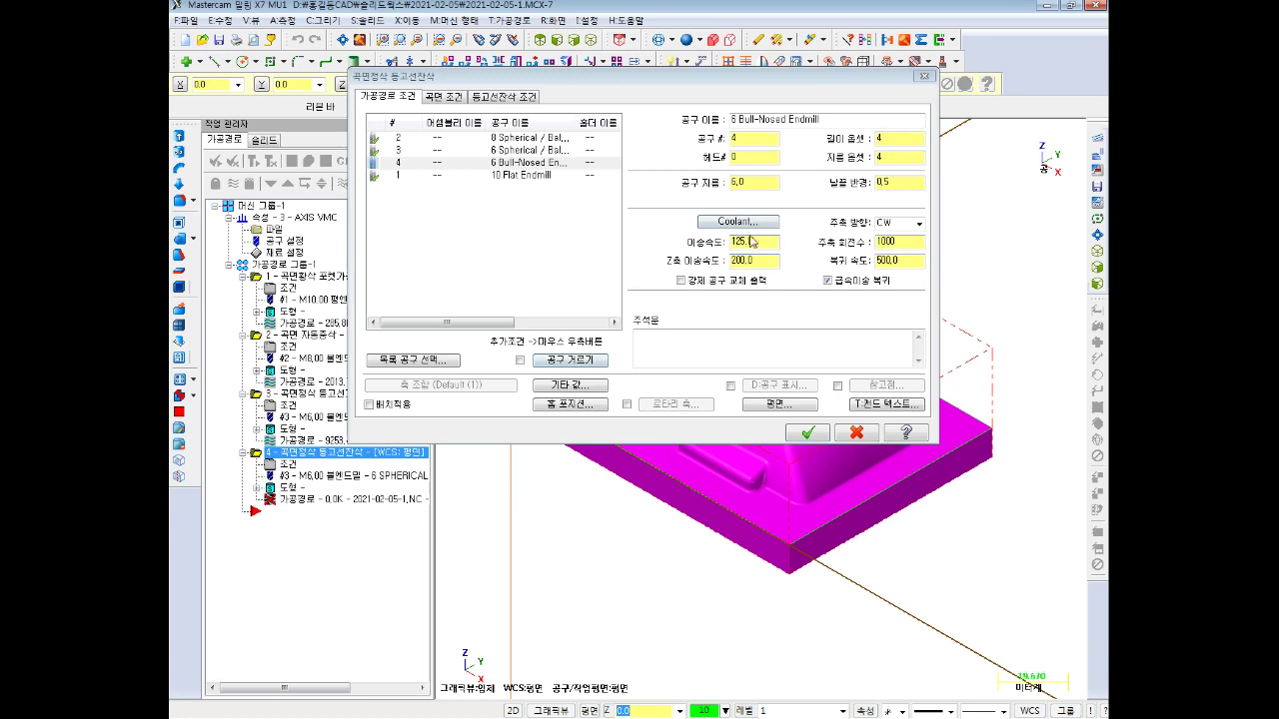
# Turn flood coolant on and set feed 3000, plunge 1500 and spindle speed 8000.
pyautogui.click(747, 222)
pyautogui.click(362, 184)
pyautogui.click(355, 197)
pyautogui.click(362, 397)
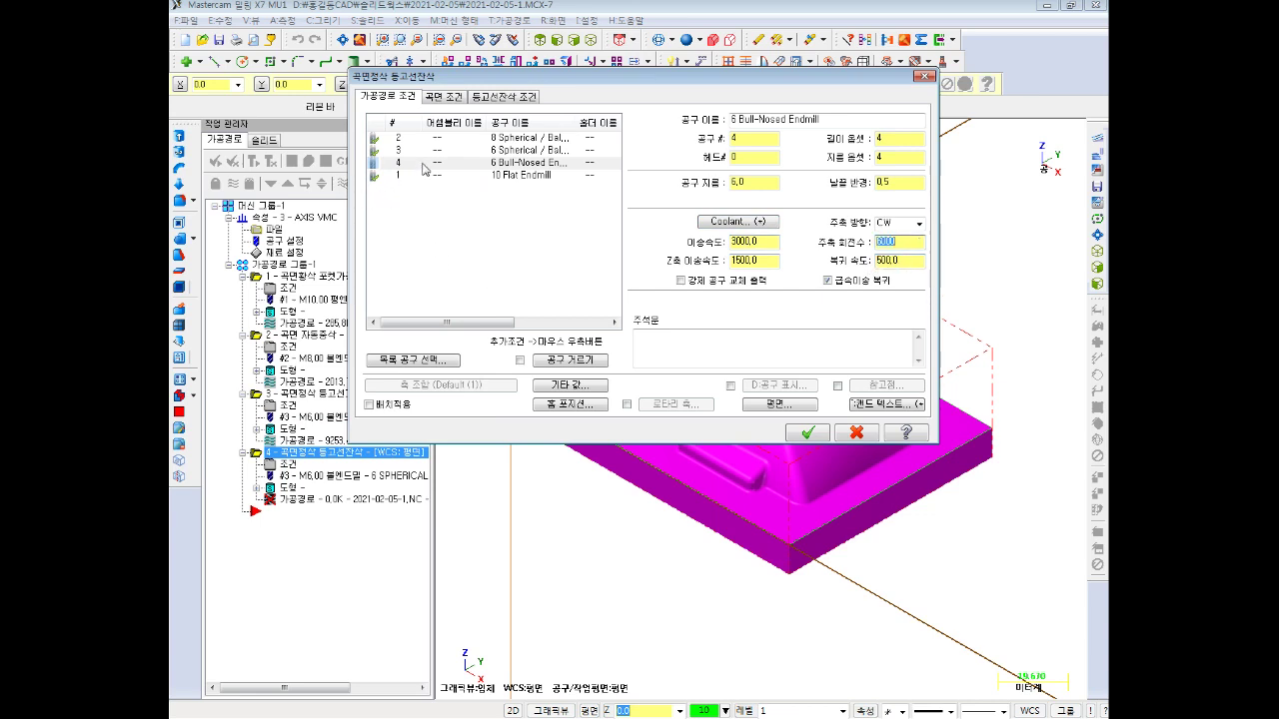
pyautogui.click(441, 98)
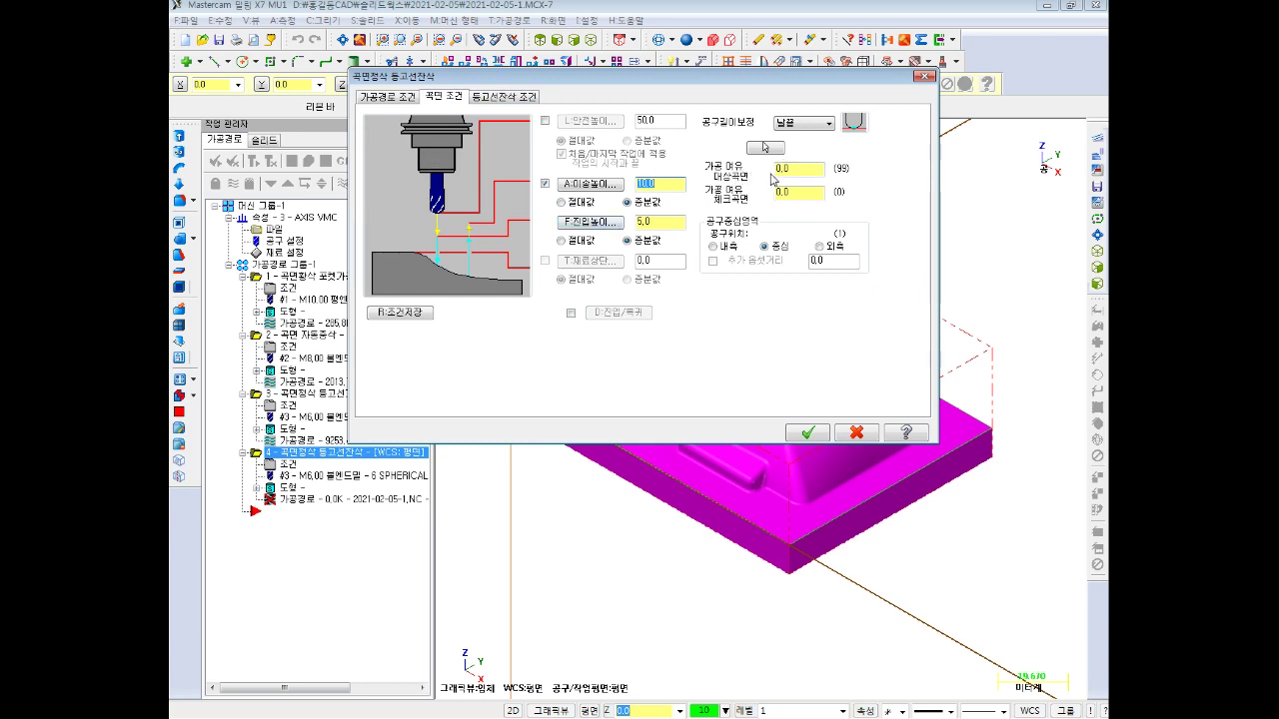
# Set the scallop maximum stepover to 0.5 with the 3D Helix cutting method.
pyautogui.click(502, 100)
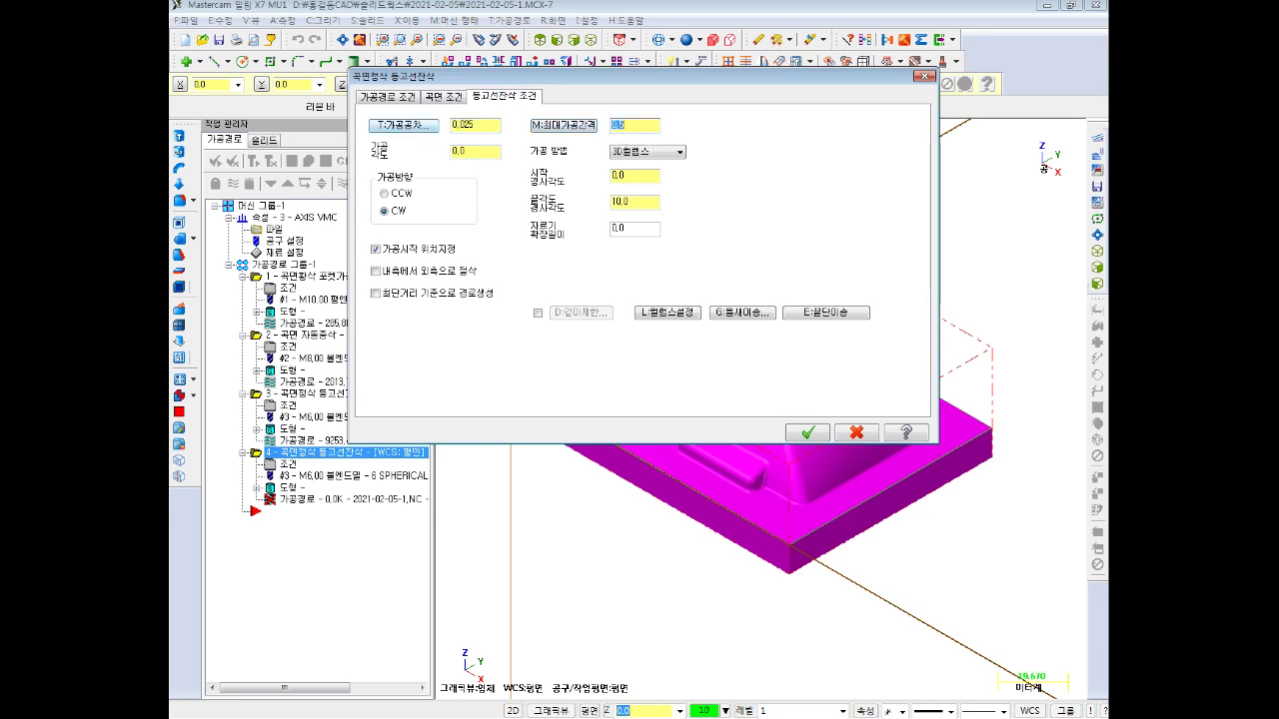
pyautogui.click(639, 155)
pyautogui.click(630, 183)
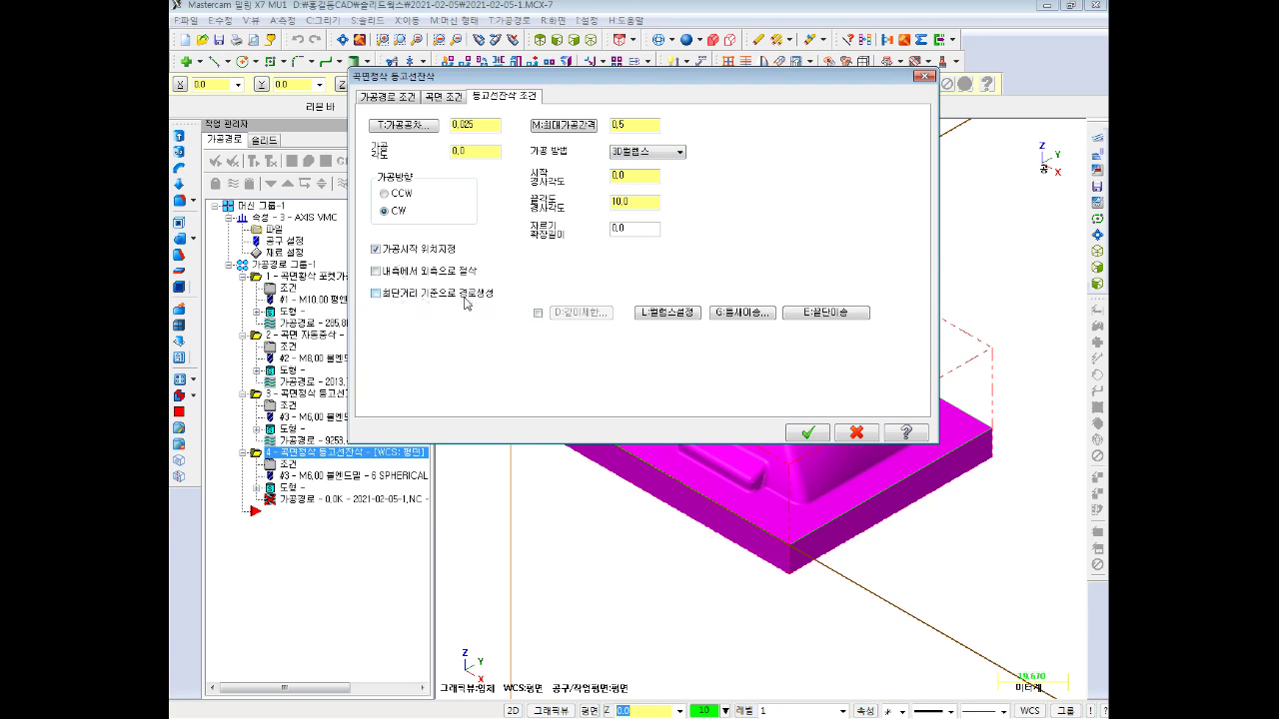
# Review and accept the gap settings, then accept the parameters to calculate the toolpath.
pyautogui.click(731, 315)
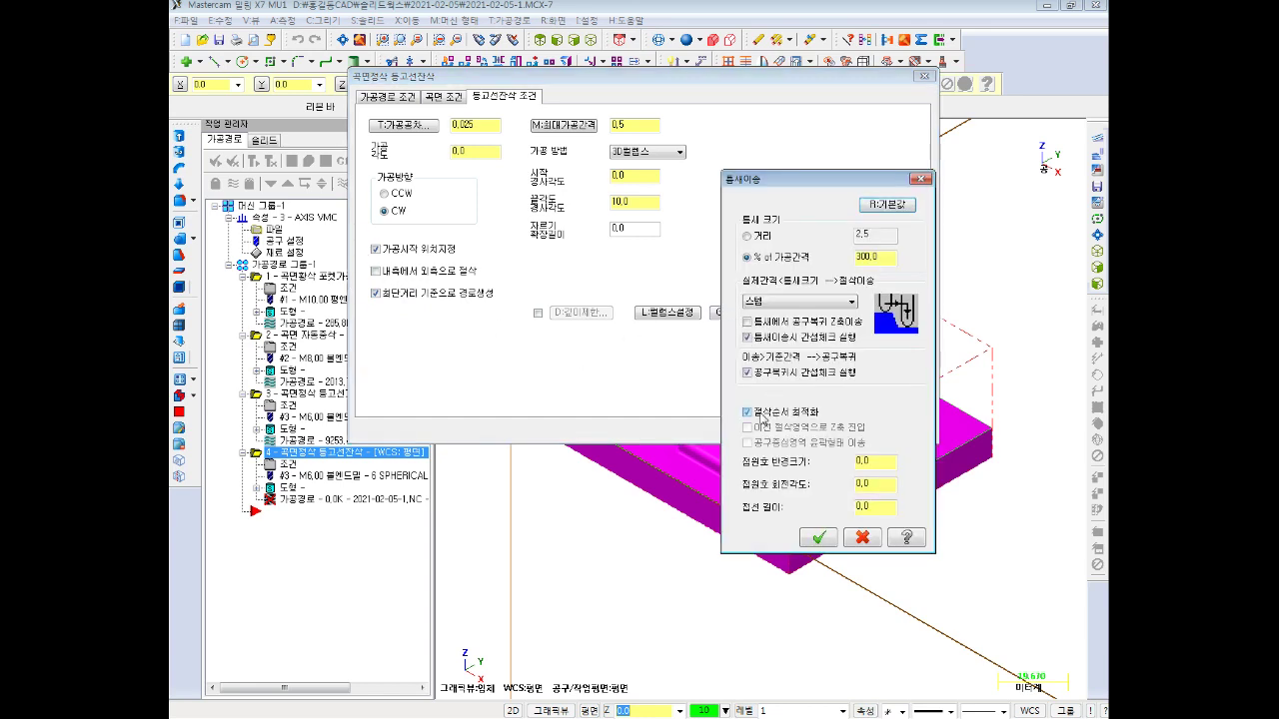
pyautogui.moveTo(902, 184); pyautogui.dragTo(801, 137)
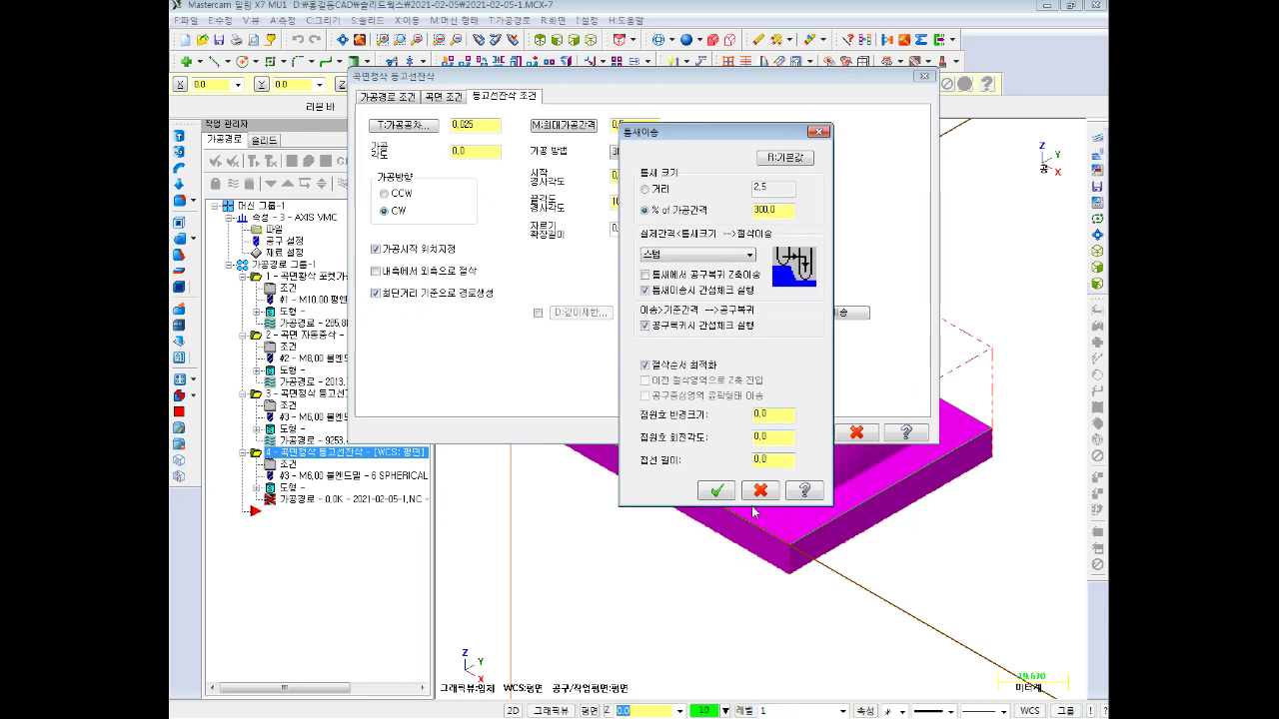
pyautogui.click(759, 491)
pyautogui.click(740, 316)
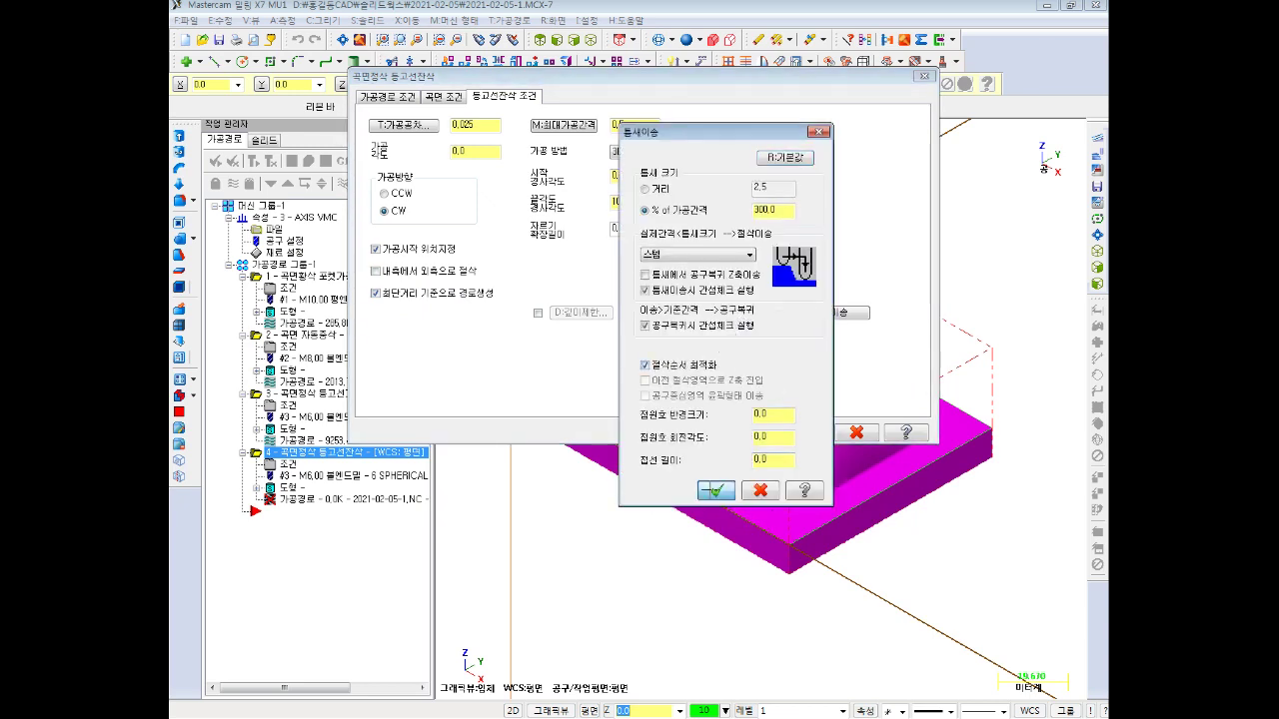
pyautogui.click(713, 489)
pyautogui.click(809, 431)
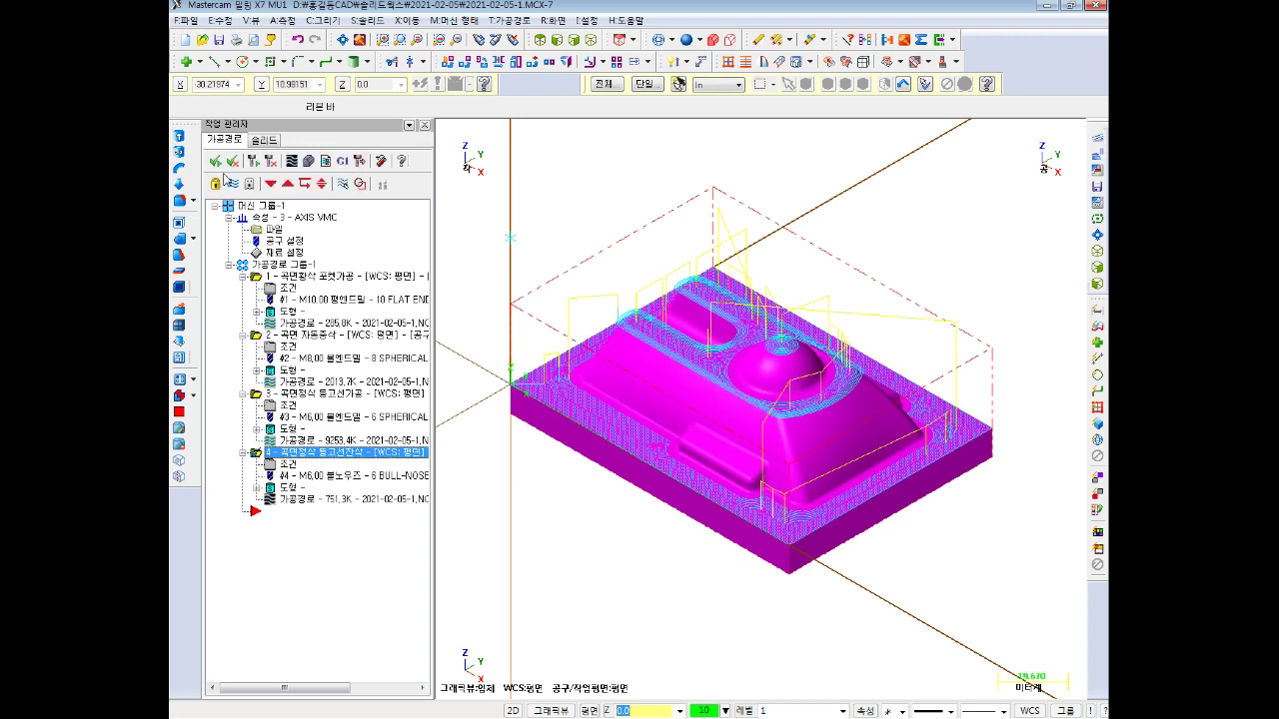
# Verify all four operations in Mastercam Simulator.
pyautogui.click(309, 166)
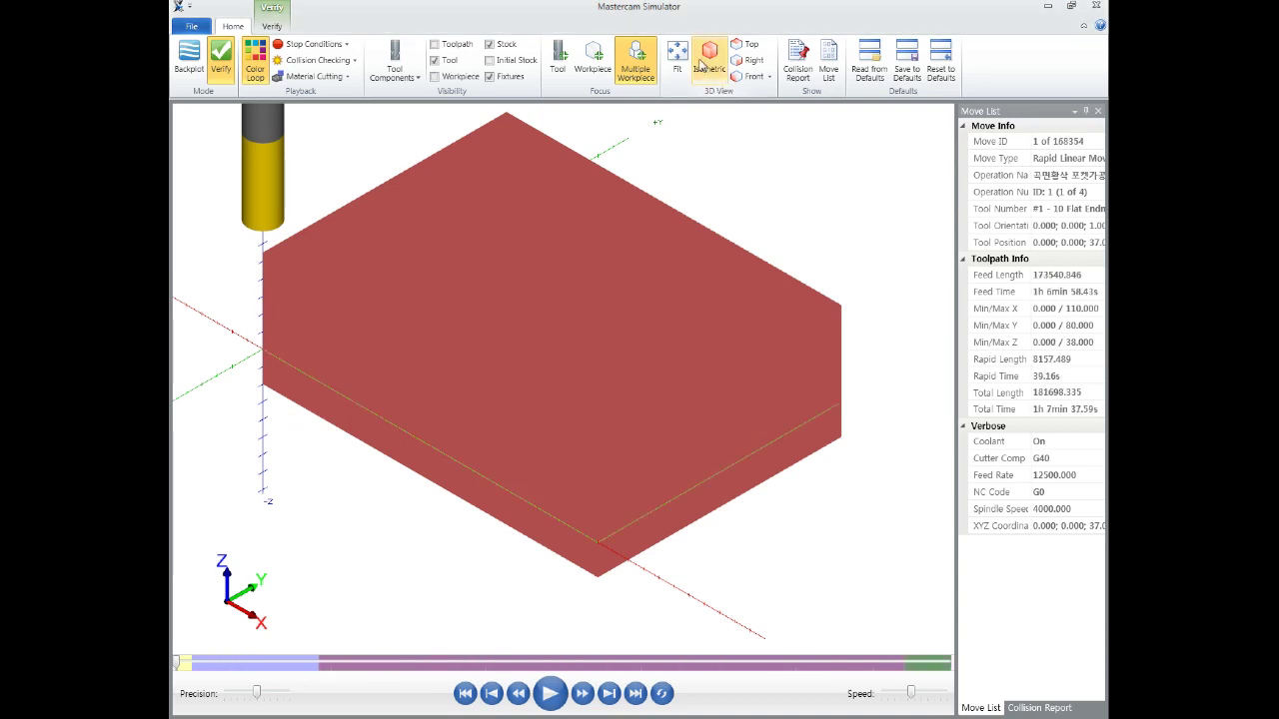
# Fit the stock and tool in view and play the machining simulation.
pyautogui.click(677, 58)
pyautogui.click(550, 692)
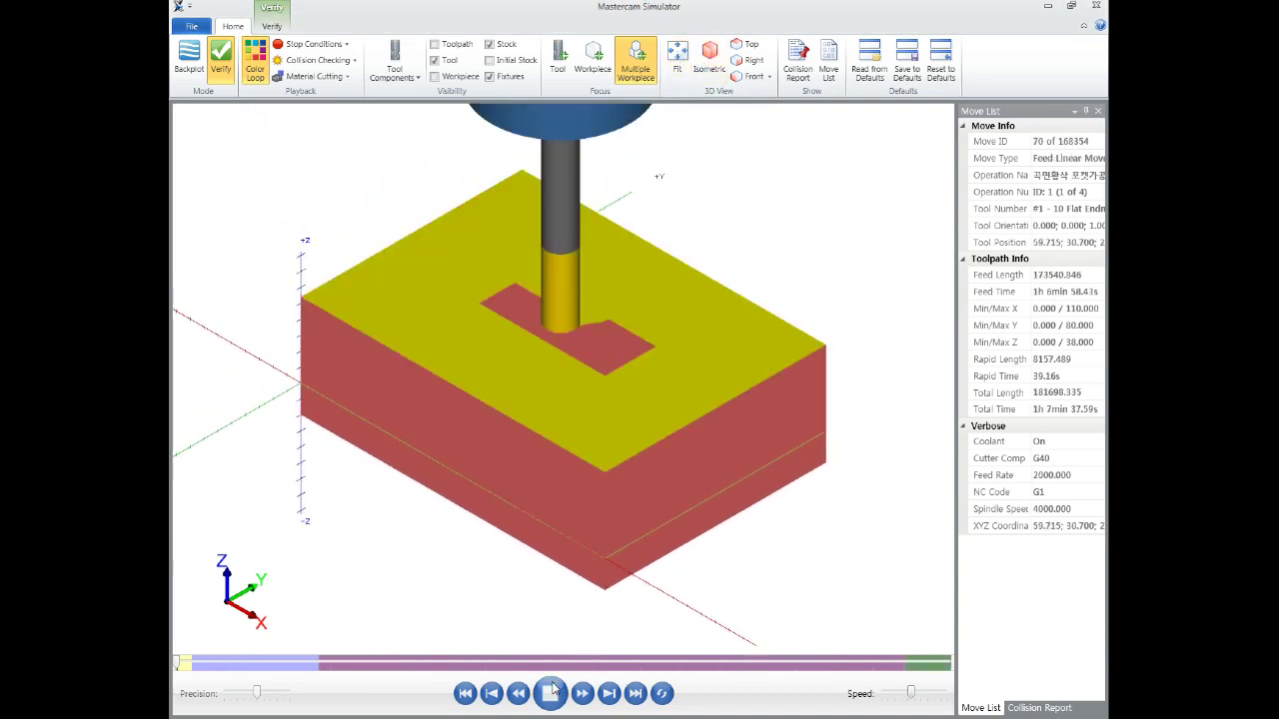